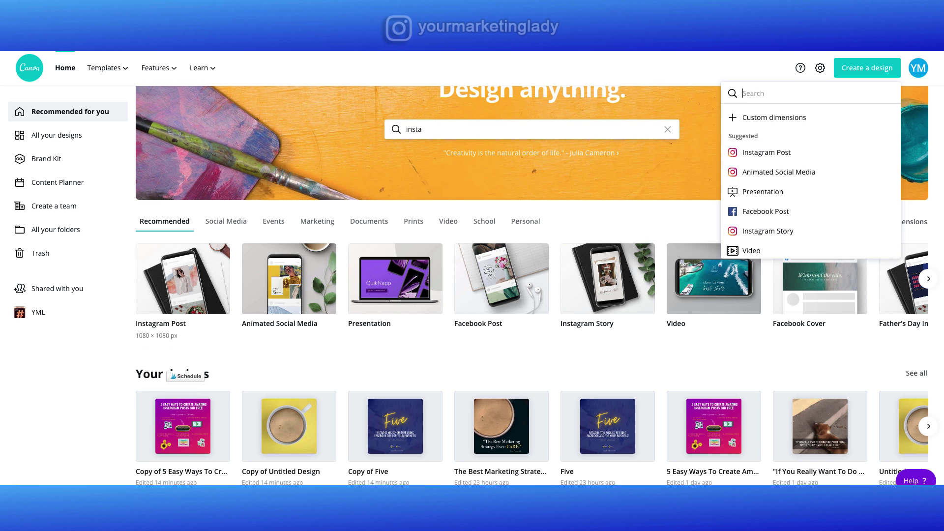
Start a blank Instagram Post design and apply the recently used "Keep Cats Indoors When Possible" template.
{"action": "left_click", "coordinate": [221, 369]}
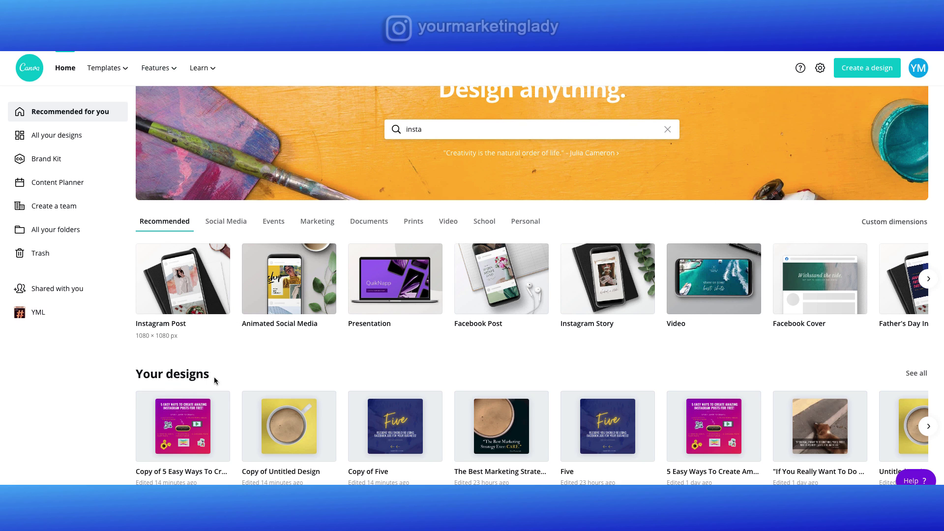
{"action": "left_click", "coordinate": [193, 417]}
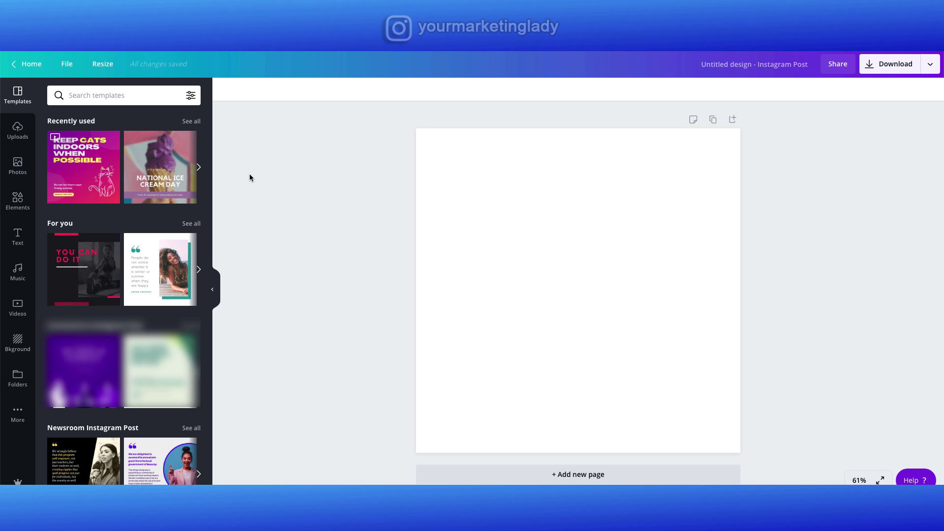
{"action": "left_click", "coordinate": [105, 179]}
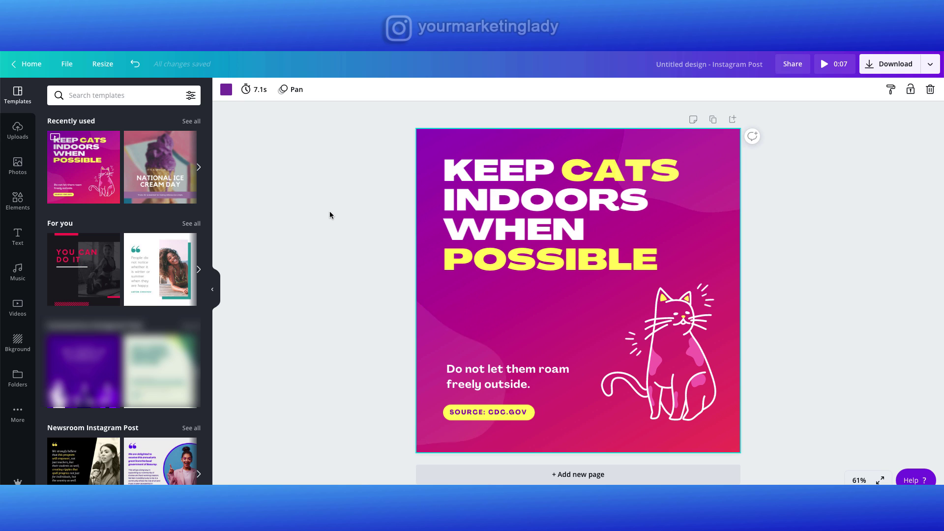
Delete the "Keep Cats Indoors When Possible" heading and all parts of the cat illustration from the design.
{"action": "left_click", "coordinate": [464, 201]}
{"action": "key", "text": "Delete"}
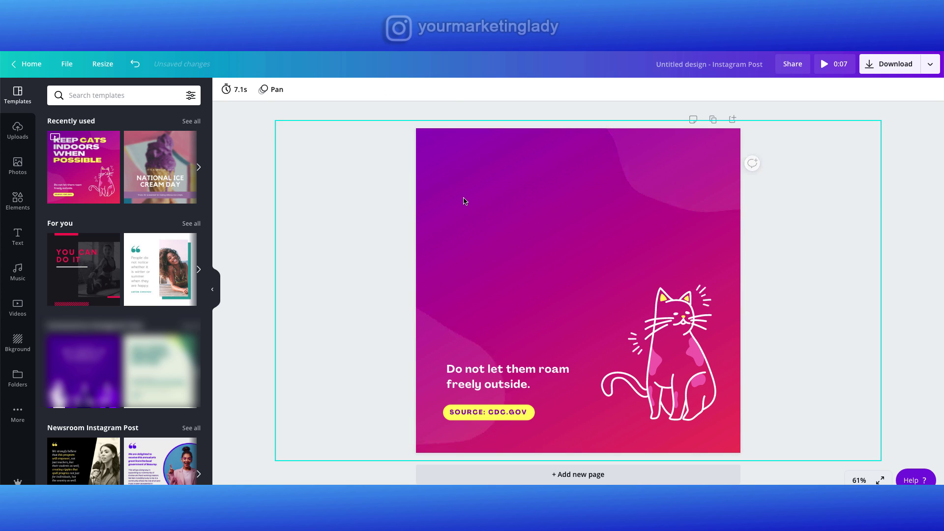
{"action": "left_click", "coordinate": [687, 354]}
{"action": "key", "text": "Delete"}
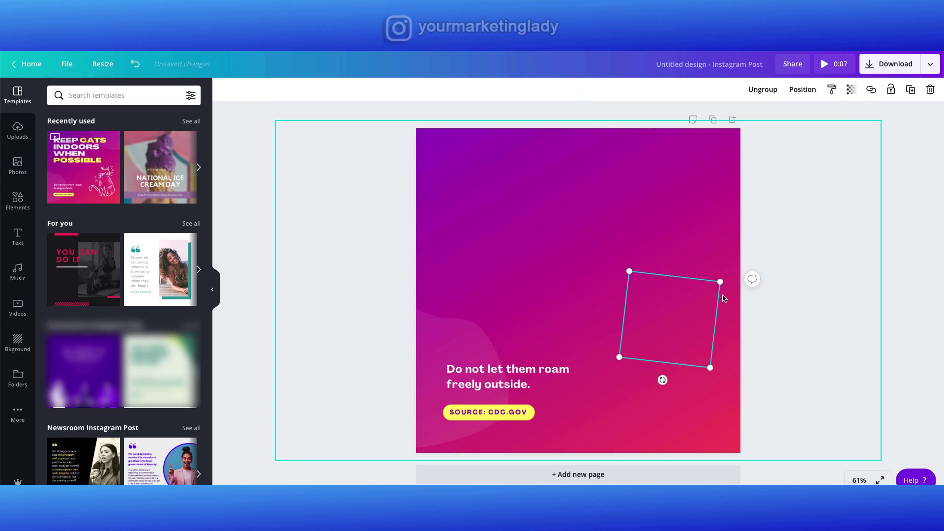
{"action": "left_click_drag", "start_coordinate": [705, 298], "coordinate": [631, 350]}
{"action": "key", "text": "Delete"}
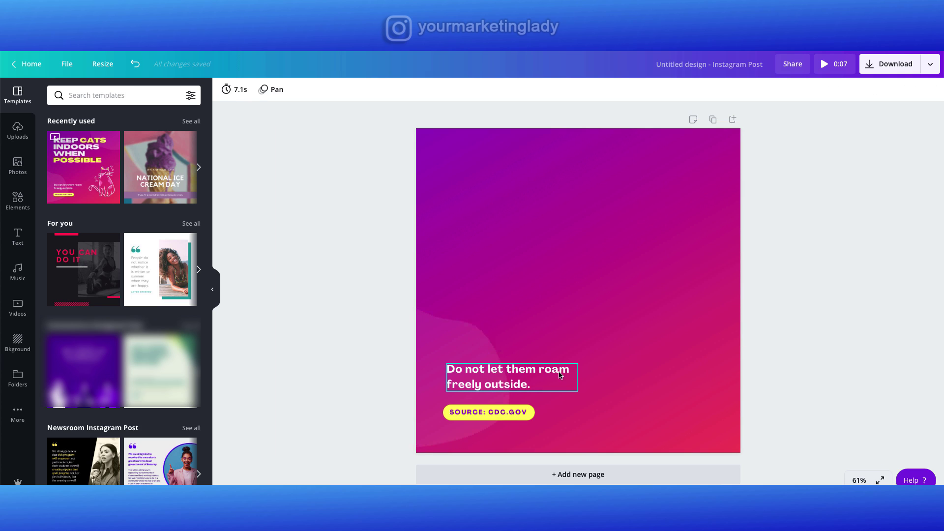
Delete the "Do not let them roam freely outside." text, the lower background shape and the "Source: CDC.gov" label.
{"action": "left_click", "coordinate": [517, 379]}
{"action": "key", "text": "Delete"}
{"action": "left_click", "coordinate": [482, 375]}
{"action": "key", "text": "Delete"}
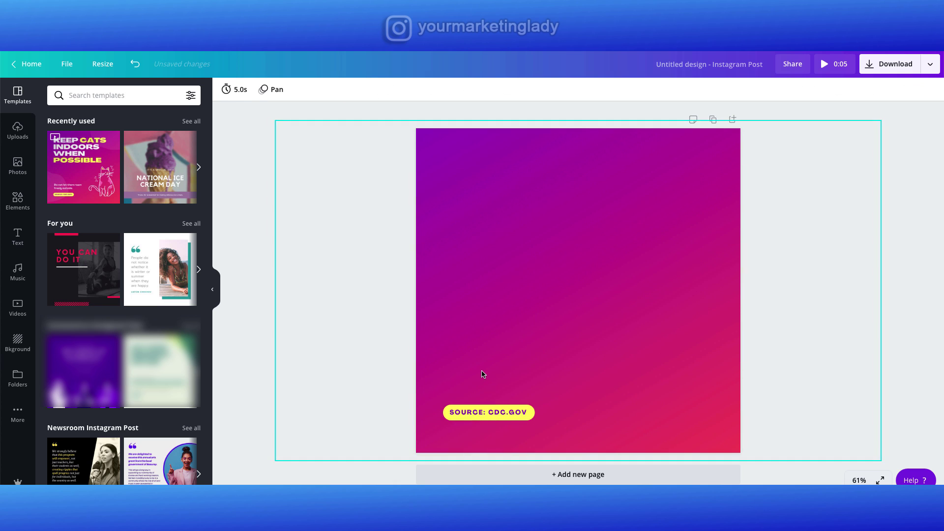
{"action": "left_click", "coordinate": [483, 412]}
{"action": "double_click", "coordinate": [480, 414]}
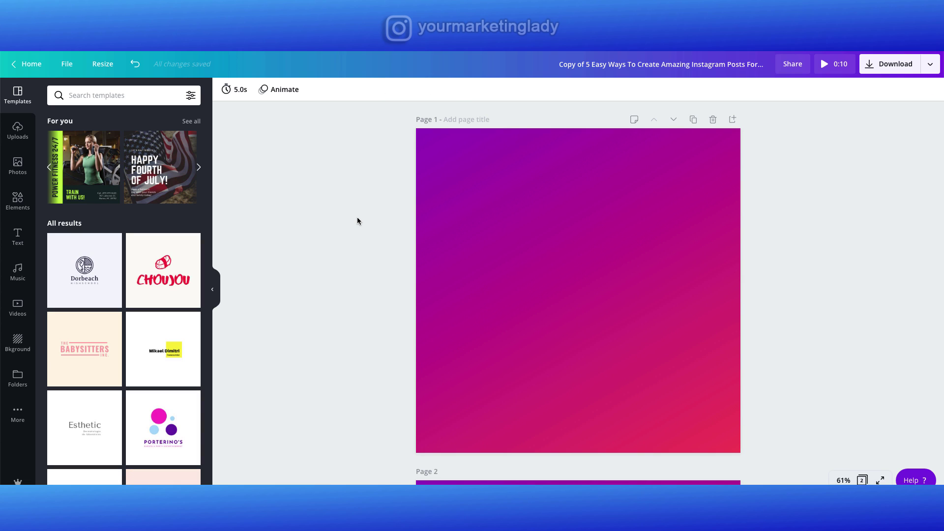
Copy the title text "5 Easy Ways To Create Amazing Instagram Posts For Free!" from page 2.
{"action": "scroll", "coordinate": [368, 218], "scroll_direction": "down", "scroll_amount": 3}
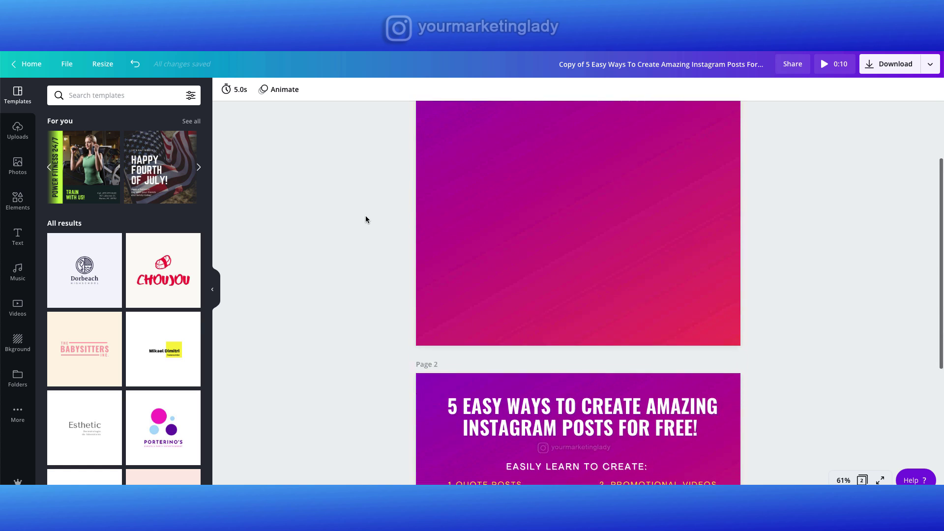
{"action": "scroll", "coordinate": [354, 321], "scroll_direction": "up", "scroll_amount": 3}
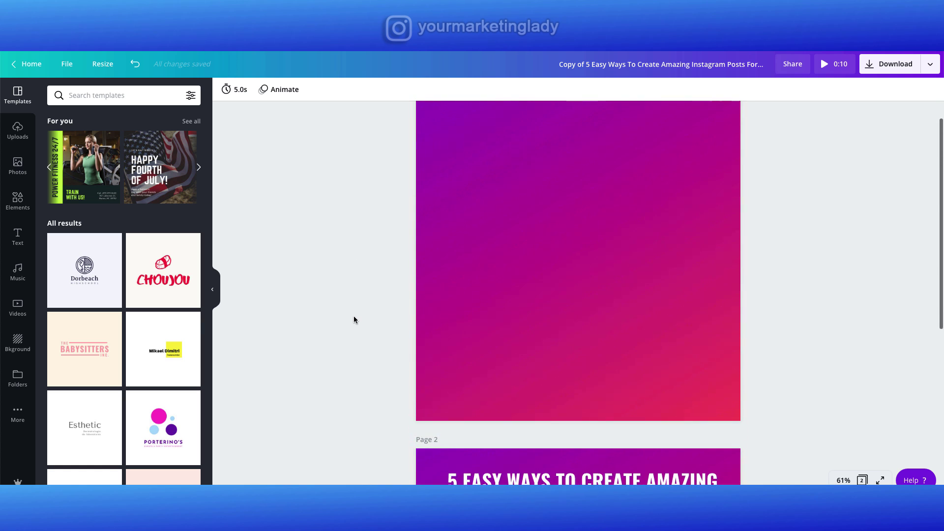
{"action": "scroll", "coordinate": [354, 320], "scroll_direction": "down", "scroll_amount": 7}
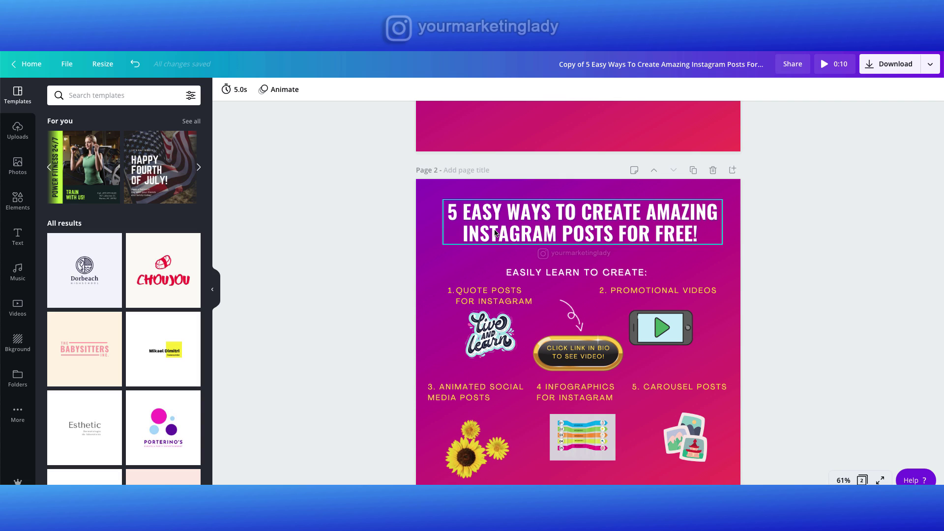
{"action": "left_click", "coordinate": [496, 235]}
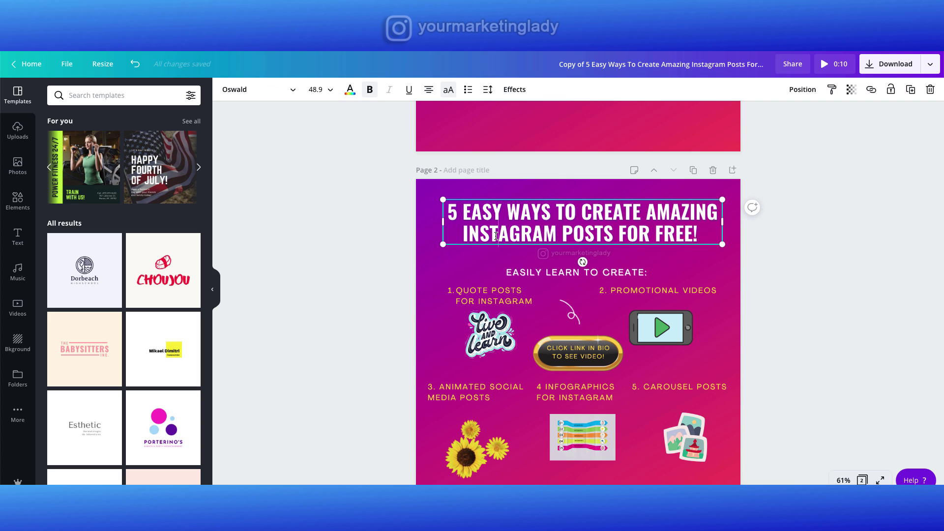
{"action": "triple_click", "coordinate": [496, 236]}
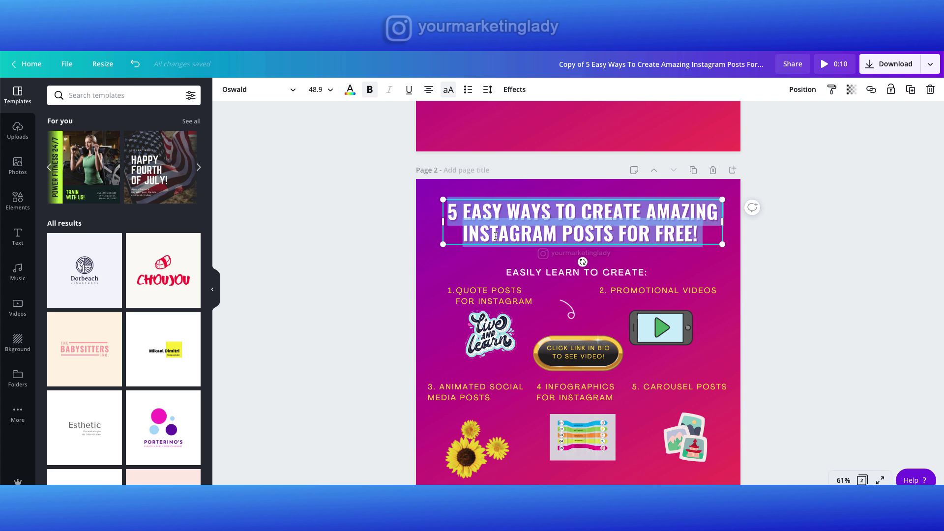
Add a subheading to page 1 reading "5 Easy Ways To Create Amazing Instagram Posts For Free!".
{"action": "scroll", "coordinate": [357, 194], "scroll_direction": "up", "scroll_amount": 6}
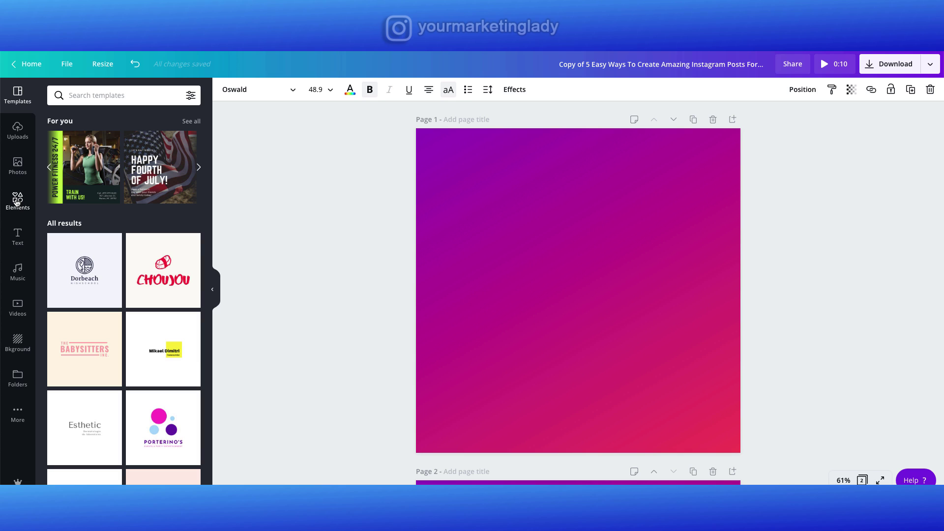
{"action": "left_click", "coordinate": [18, 236]}
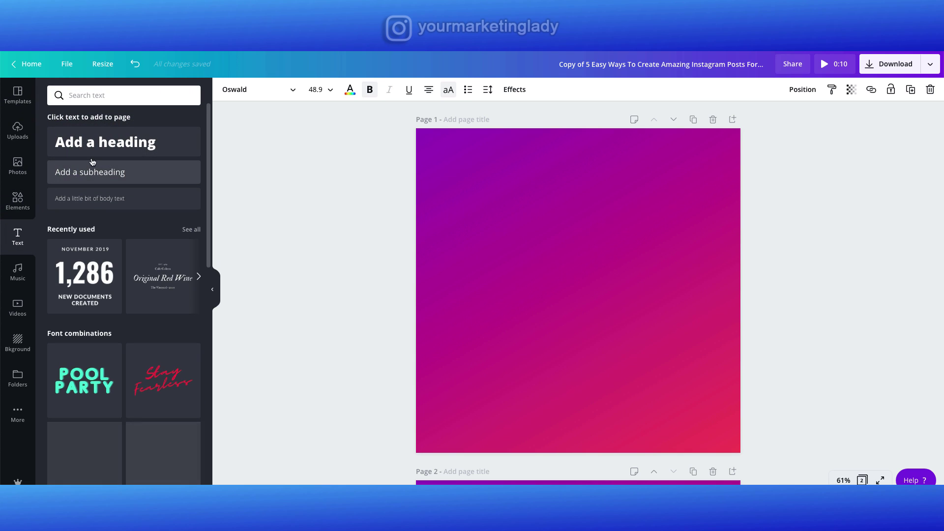
{"action": "left_click", "coordinate": [90, 172]}
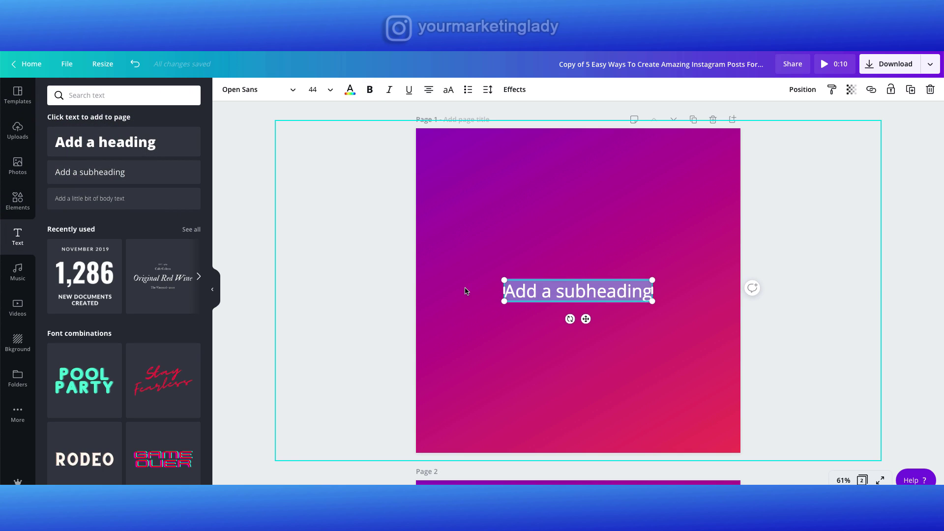
{"action": "type", "text": "5 Easy Ways To Create Amazing Instagram Posts For Free!"}
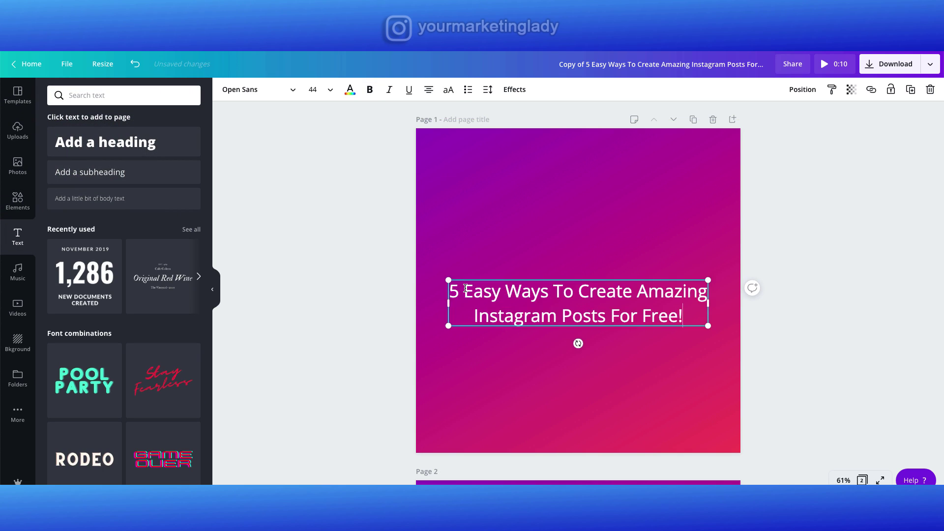
Try the CHAWP Regular and Saturday Script Oblique fonts on the page 1 title.
{"action": "left_click", "coordinate": [292, 94]}
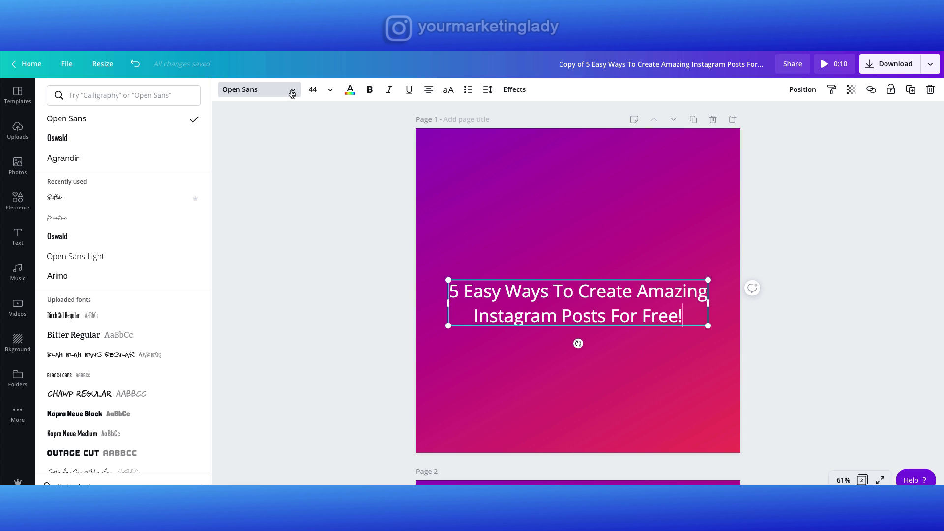
{"action": "left_click", "coordinate": [111, 396]}
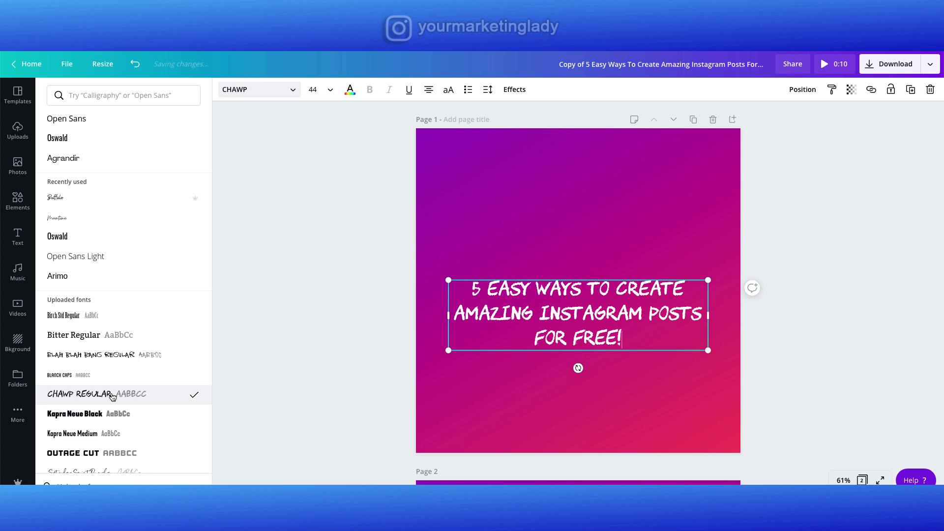
{"action": "scroll", "coordinate": [111, 395], "scroll_direction": "down", "scroll_amount": 5}
{"action": "left_click", "coordinate": [101, 348]}
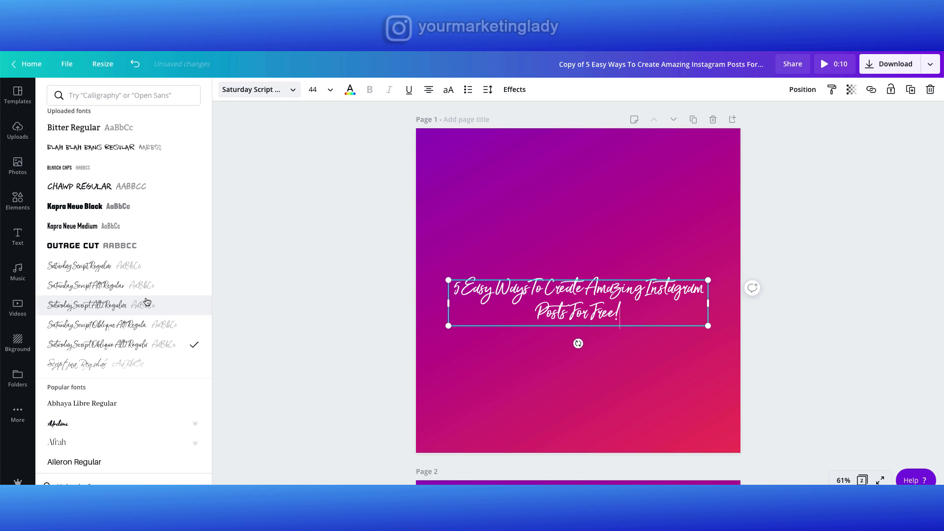
{"action": "scroll", "coordinate": [125, 302], "scroll_direction": "up", "scroll_amount": 5}
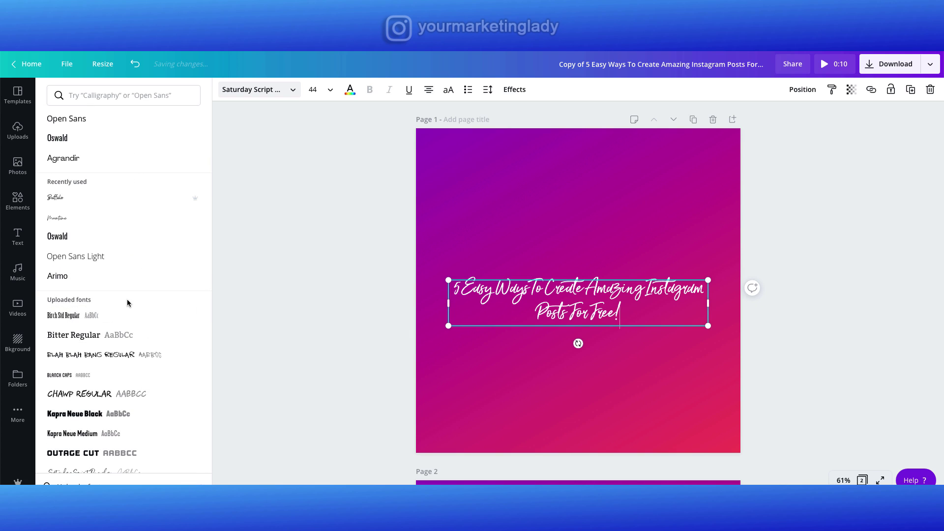
Format the title in bold Oswald and centre it near the top of page 1, widening its box to fit two lines.
{"action": "left_click", "coordinate": [67, 143]}
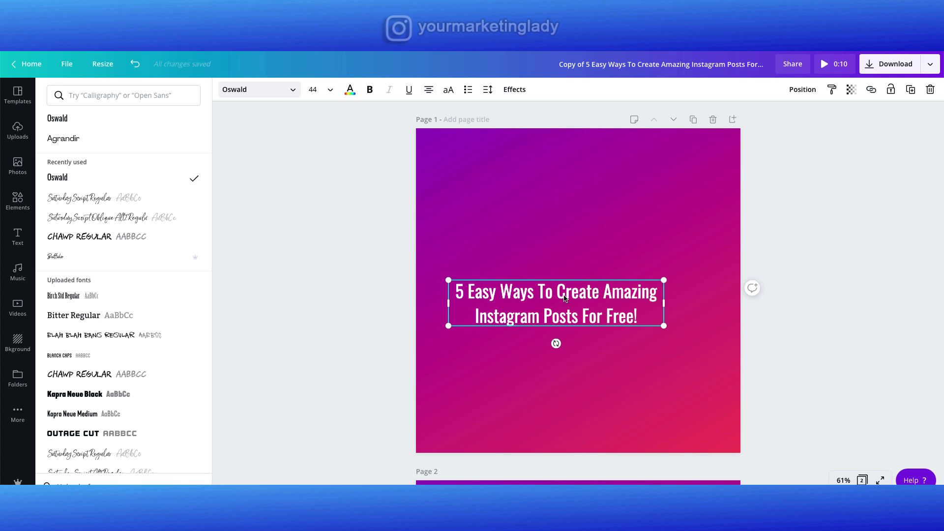
{"action": "left_click_drag", "start_coordinate": [564, 298], "coordinate": [584, 178]}
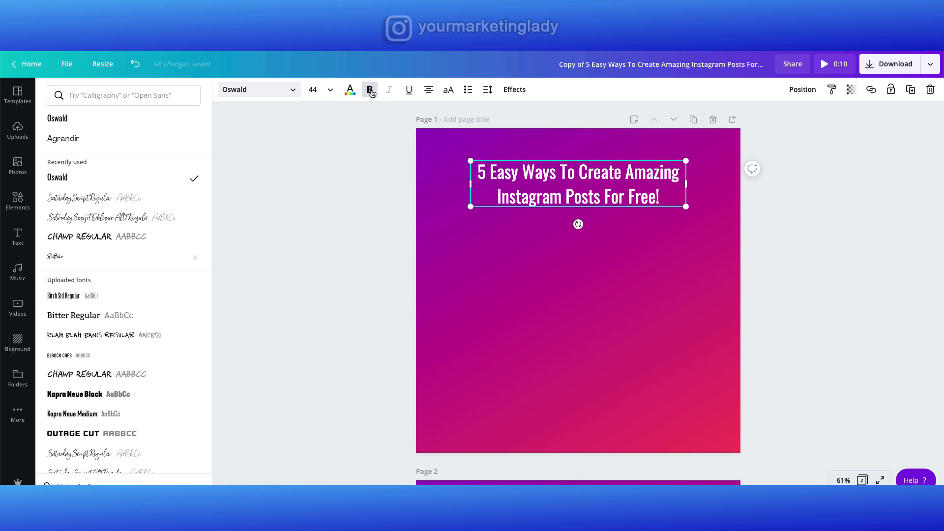
{"action": "left_click", "coordinate": [370, 90]}
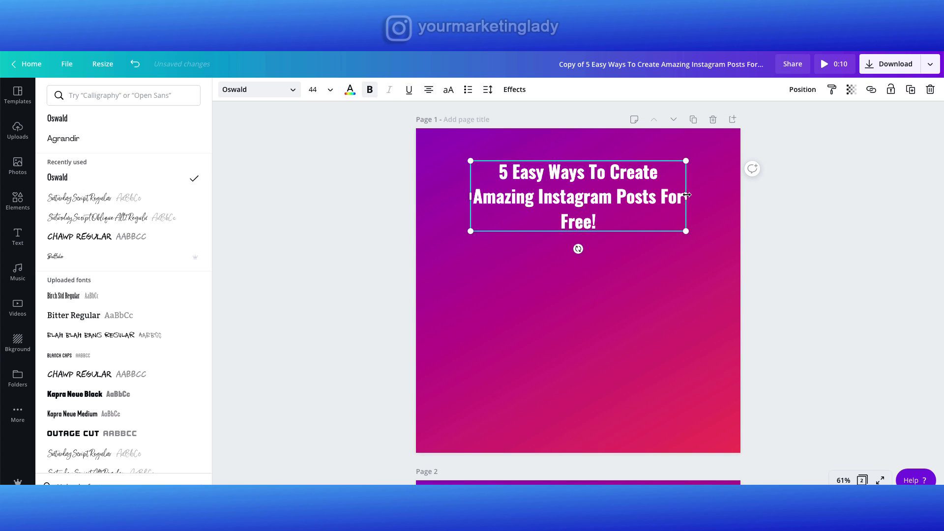
{"action": "left_click_drag", "start_coordinate": [687, 195], "coordinate": [701, 195]}
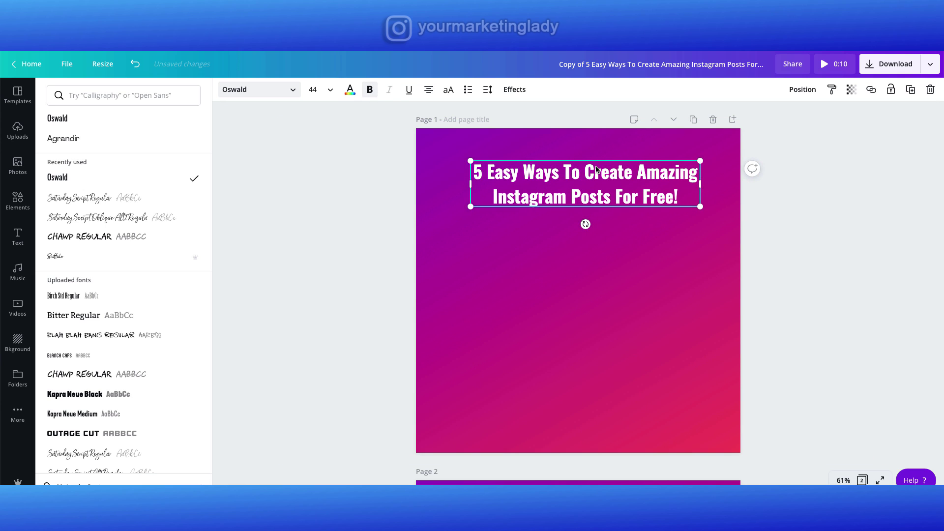
{"action": "left_click_drag", "start_coordinate": [593, 170], "coordinate": [592, 167]}
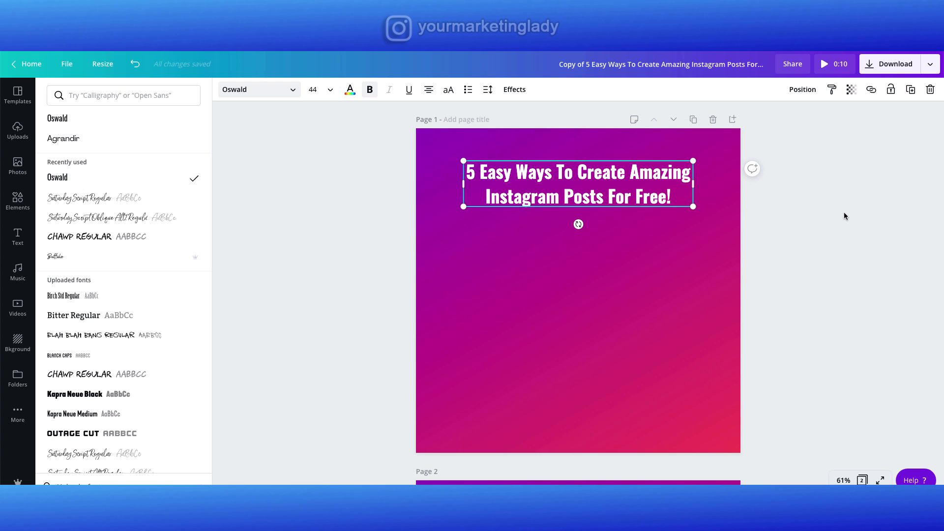
Apply the Shadow text effect to the title and set the shadow colour to dark navy.
{"action": "left_click", "coordinate": [522, 96]}
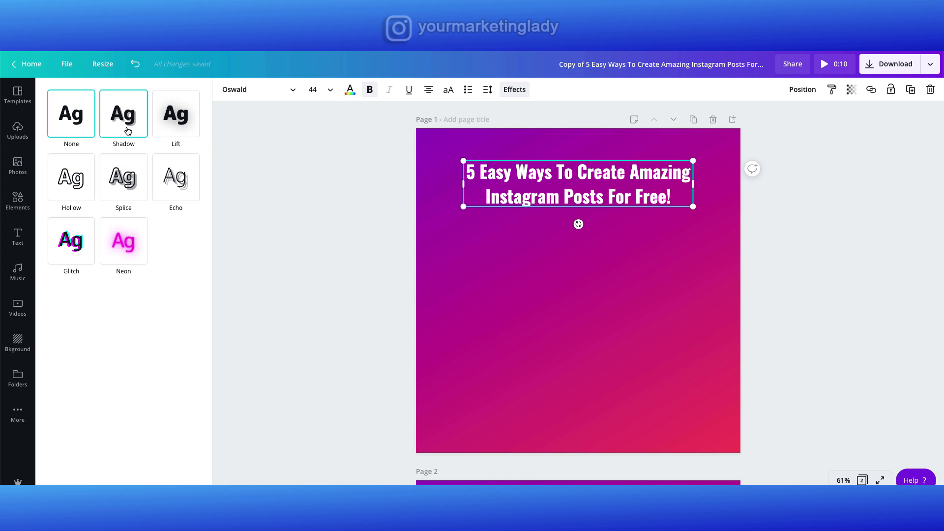
{"action": "left_click", "coordinate": [124, 113]}
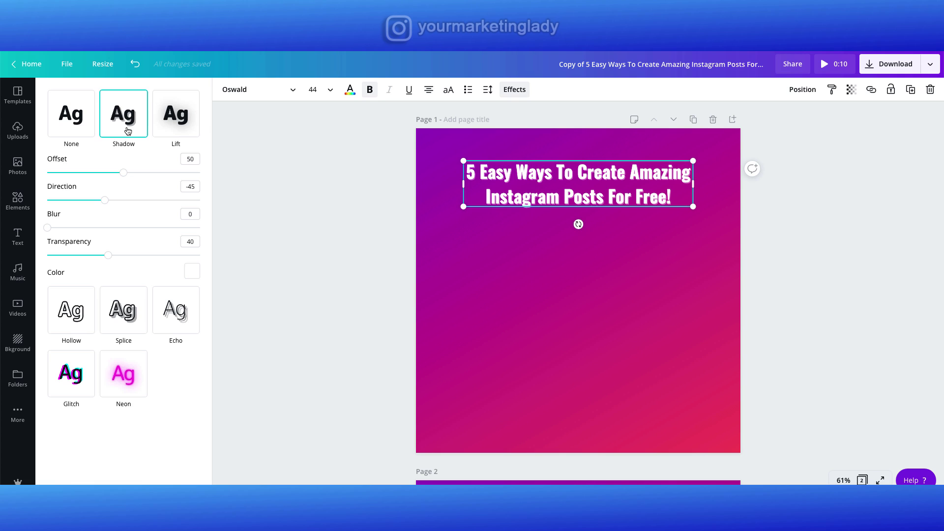
{"action": "left_click", "coordinate": [192, 272]}
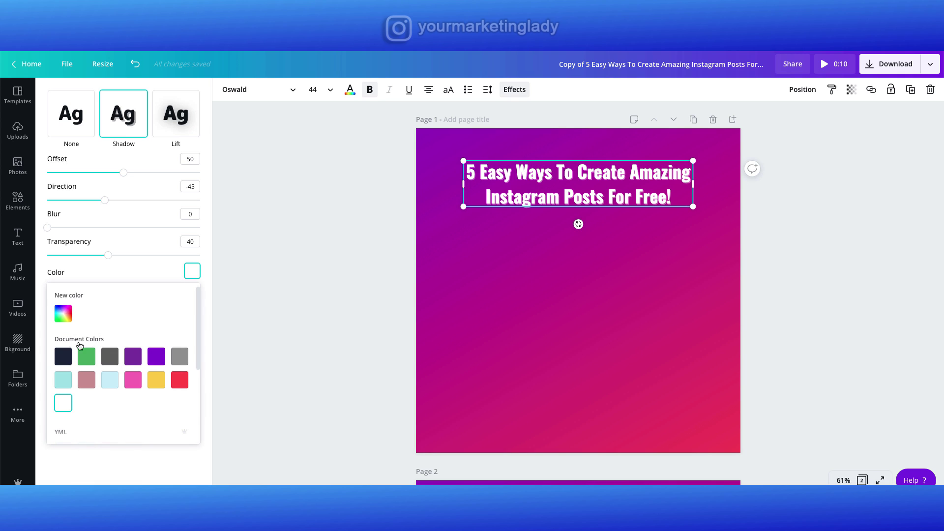
{"action": "left_click", "coordinate": [63, 356]}
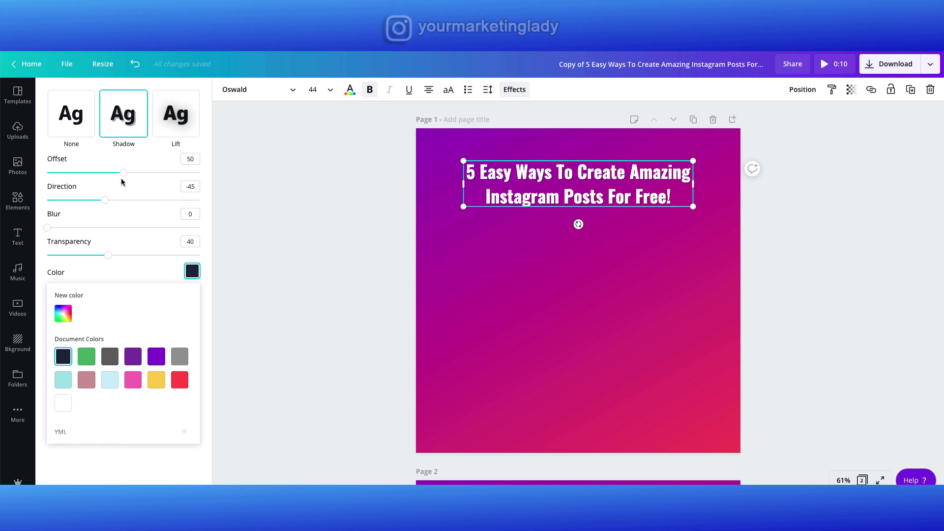
Set the title shadow's offset to 60, transparency to 46 and blur to 7.
{"action": "left_click_drag", "start_coordinate": [126, 175], "coordinate": [139, 174]}
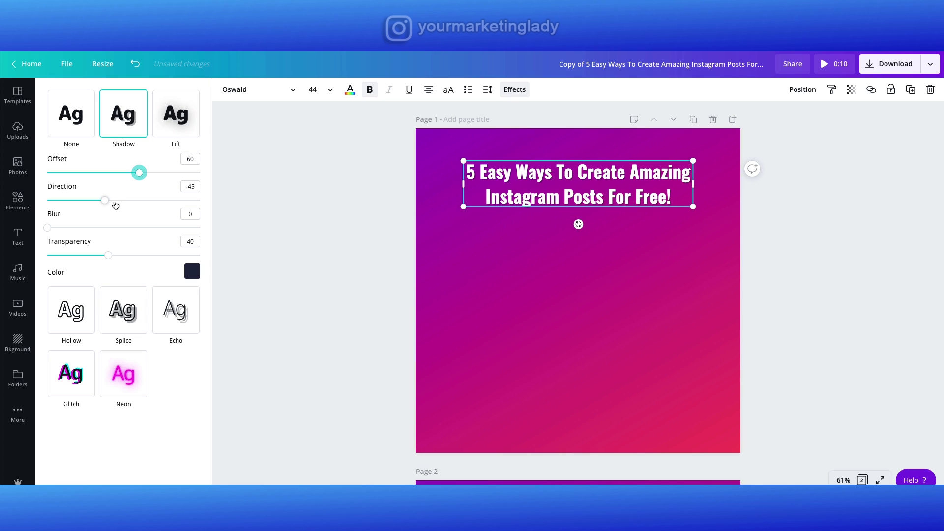
{"action": "left_click_drag", "start_coordinate": [111, 257], "coordinate": [118, 256]}
{"action": "left_click_drag", "start_coordinate": [48, 228], "coordinate": [58, 230]}
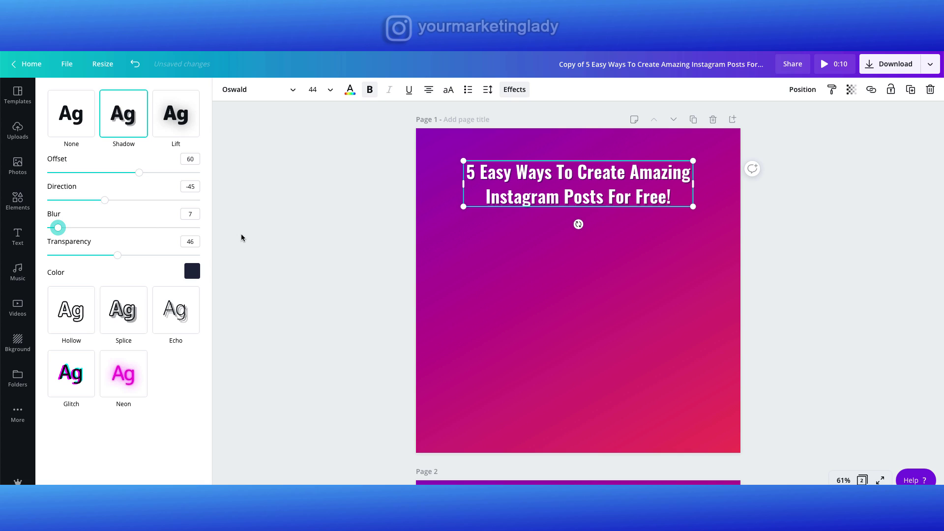
Adjust the title's line height slightly and close the spacing settings.
{"action": "left_click", "coordinate": [488, 90]}
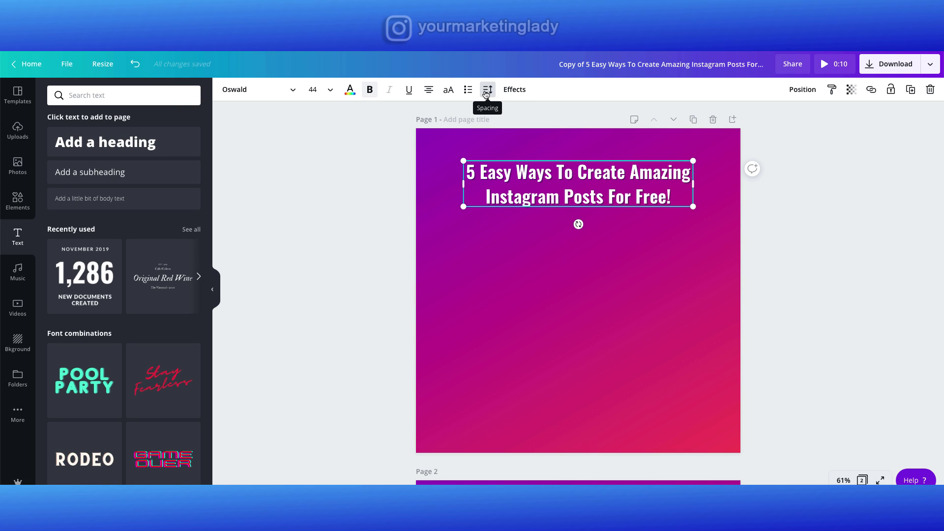
{"action": "left_click", "coordinate": [565, 140]}
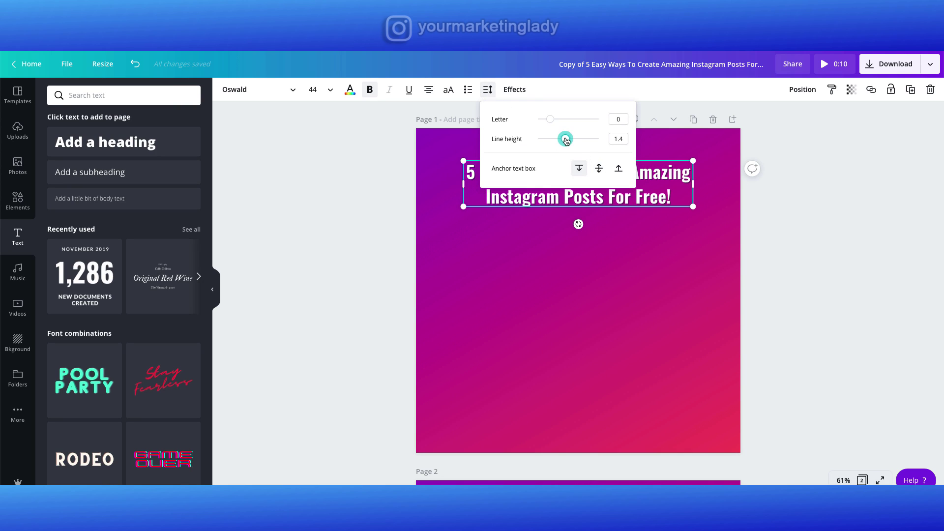
{"action": "left_click_drag", "start_coordinate": [564, 141], "coordinate": [562, 141]}
{"action": "left_click", "coordinate": [371, 180]}
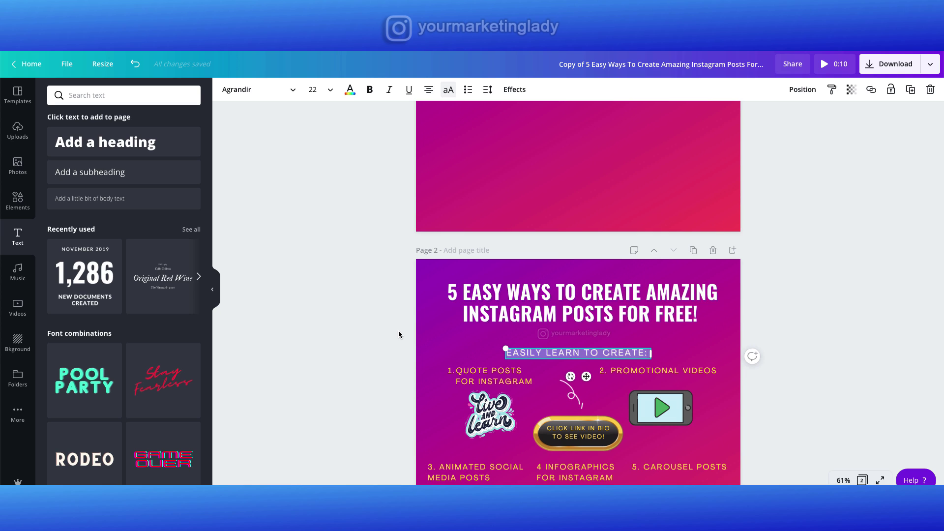
Add a subheading reading "Easily Learn To Create:" to page 1 and scale it down to about size 29.1.
{"action": "scroll", "coordinate": [398, 334], "scroll_direction": "up", "scroll_amount": 7}
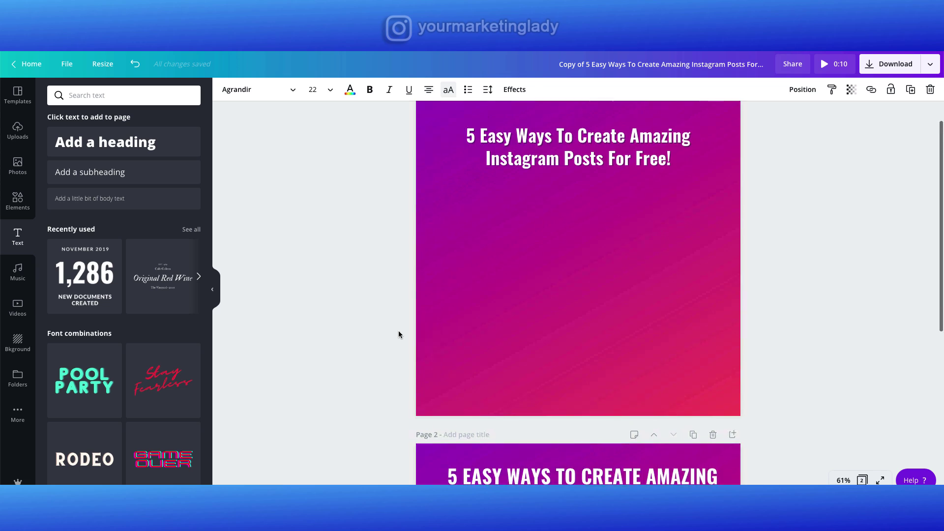
{"action": "left_click", "coordinate": [90, 172]}
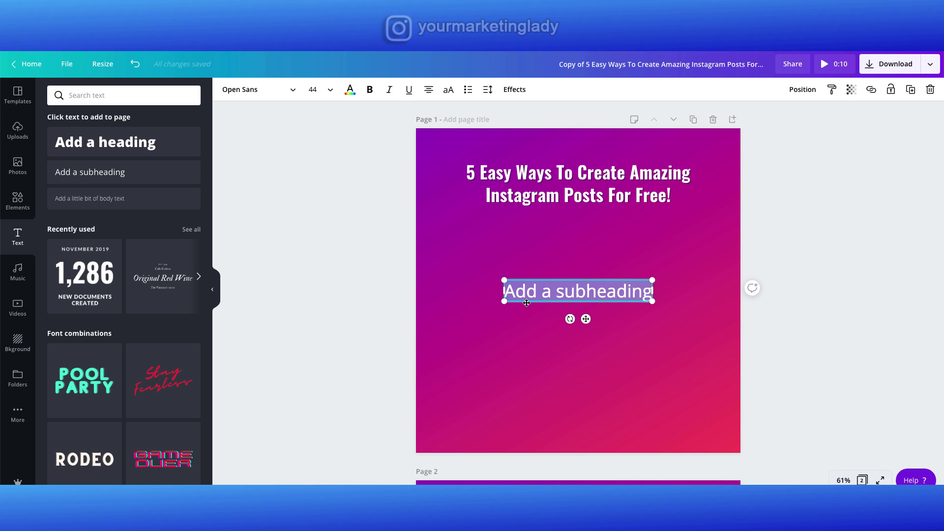
{"action": "type", "text": "Easily Learn To Create!"}
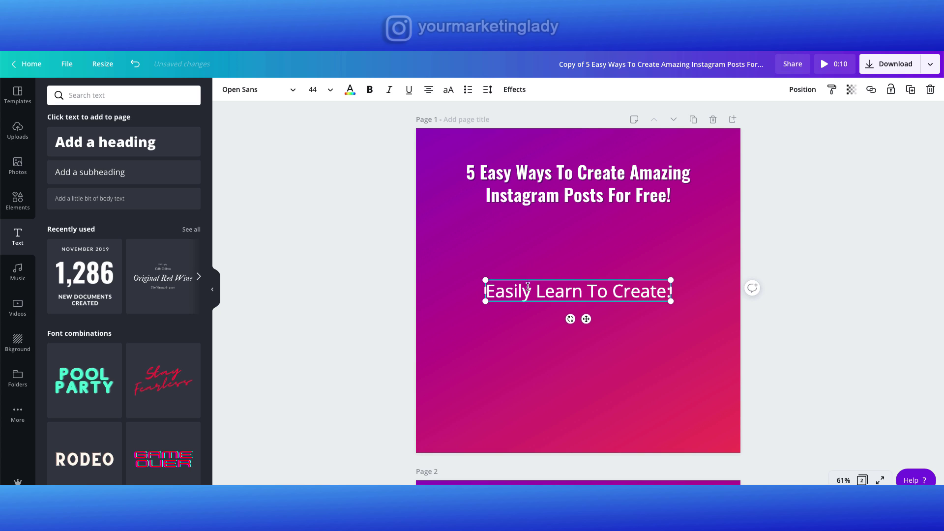
{"action": "left_click_drag", "start_coordinate": [671, 279], "coordinate": [609, 287]}
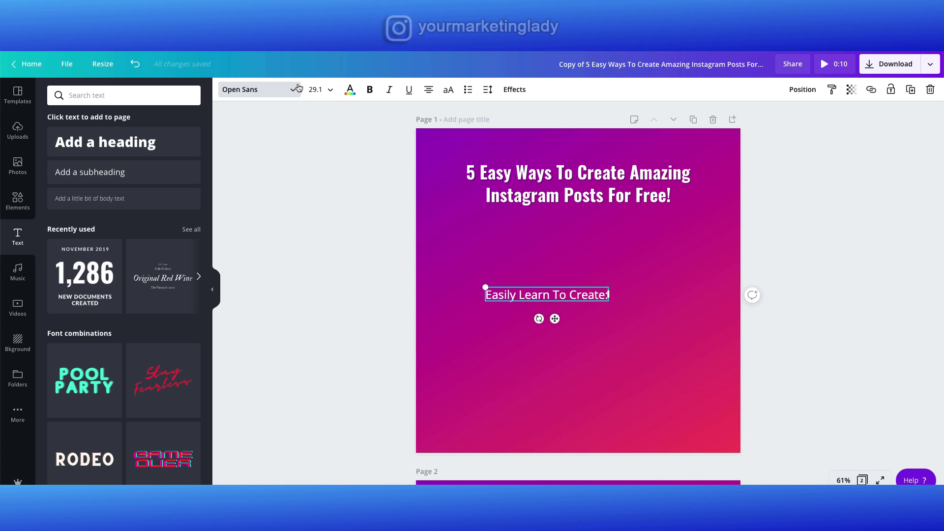
Check the example subheading's font on page 2 and set the page 1 subheading to Agrandir.
{"action": "scroll", "coordinate": [565, 327], "scroll_direction": "down", "scroll_amount": 3}
{"action": "left_click", "coordinate": [560, 422]}
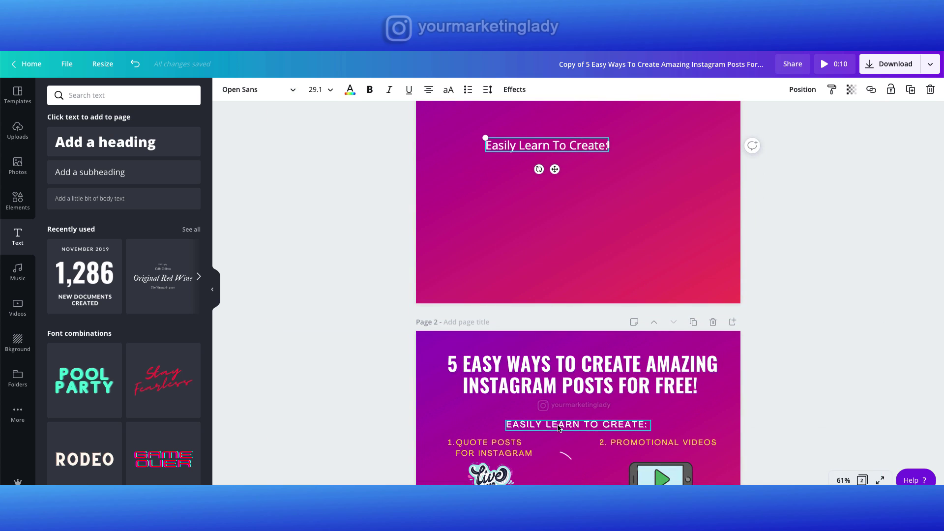
{"action": "scroll", "coordinate": [549, 179], "scroll_direction": "up", "scroll_amount": 1}
{"action": "scroll", "coordinate": [549, 179], "scroll_direction": "up", "scroll_amount": 1}
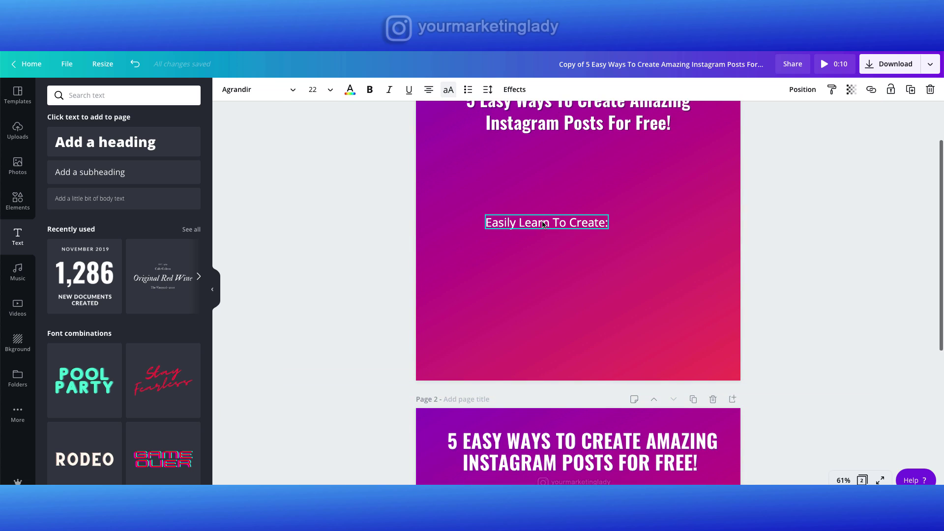
{"action": "left_click", "coordinate": [544, 225]}
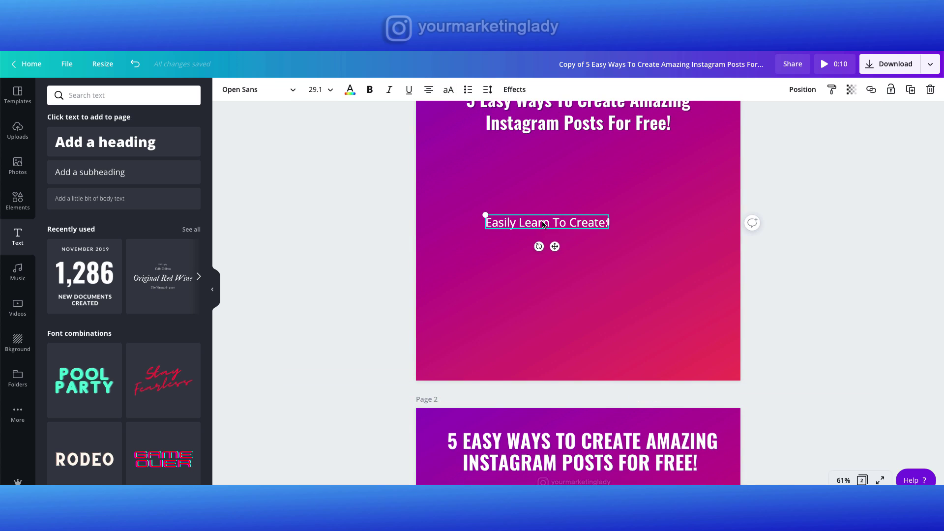
{"action": "left_click", "coordinate": [296, 98]}
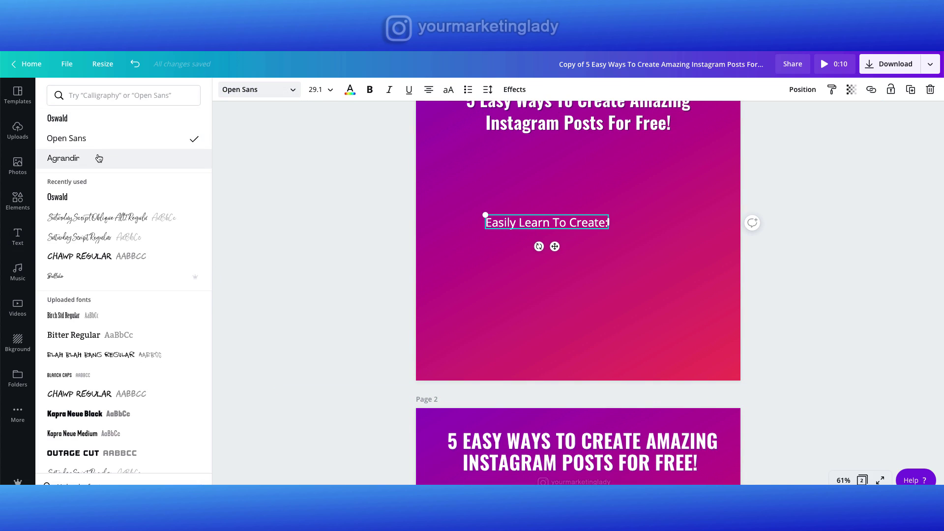
{"action": "left_click", "coordinate": [99, 158]}
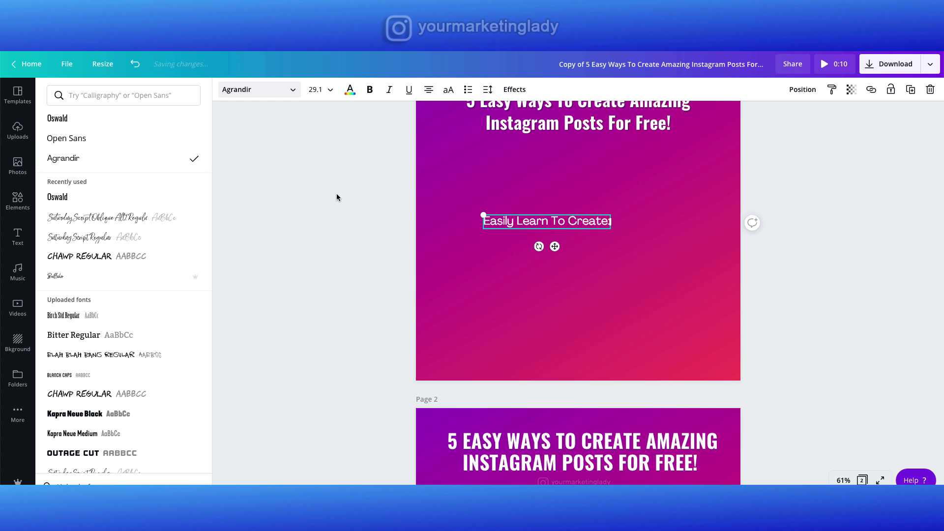
Move the "Easily Learn To Create:" subheading up so it is centred just below the title, and deselect it.
{"action": "scroll", "coordinate": [337, 197], "scroll_direction": "up", "scroll_amount": 2}
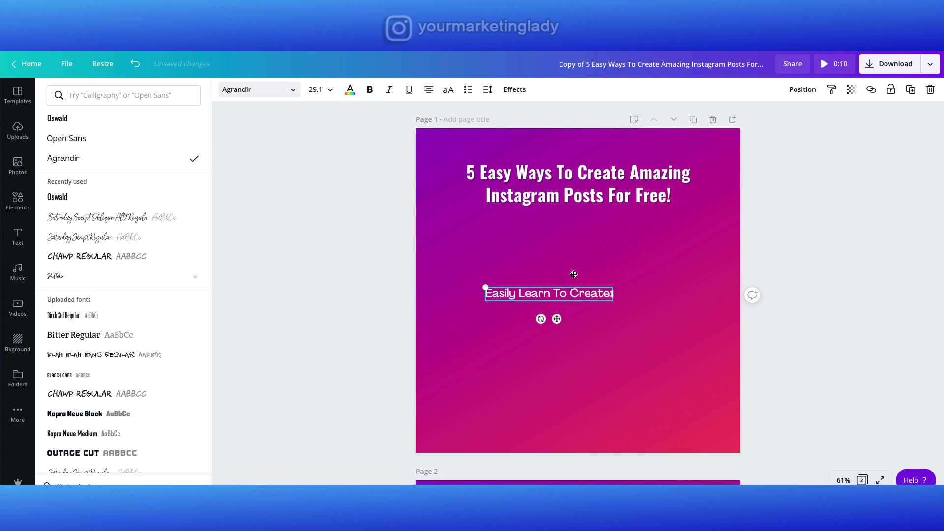
{"action": "left_click_drag", "start_coordinate": [546, 295], "coordinate": [577, 236]}
{"action": "left_click", "coordinate": [788, 238]}
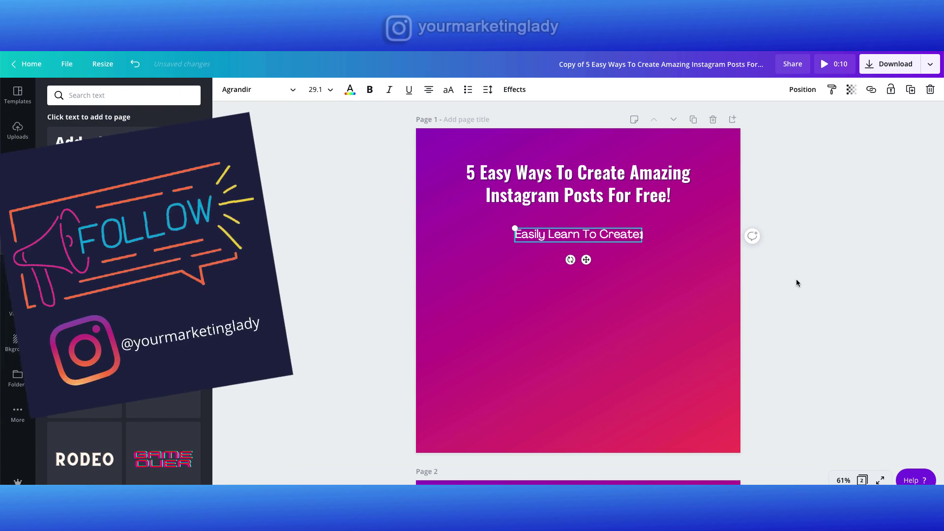
{"action": "left_click", "coordinate": [796, 279]}
Copy the "Quote Posts For Instagram" text from the page 2 example and add a body text box to page 1.
{"action": "scroll", "coordinate": [796, 279], "scroll_direction": "down", "scroll_amount": 4}
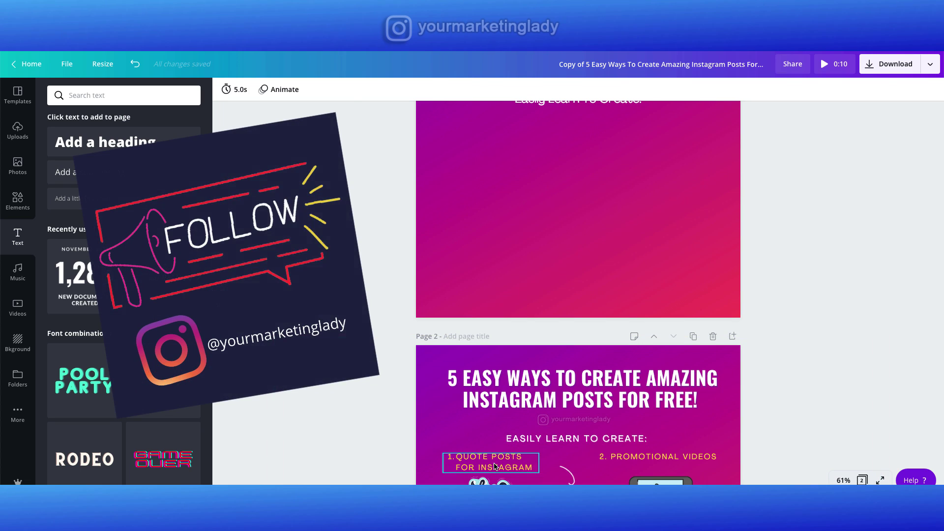
{"action": "left_click", "coordinate": [492, 467]}
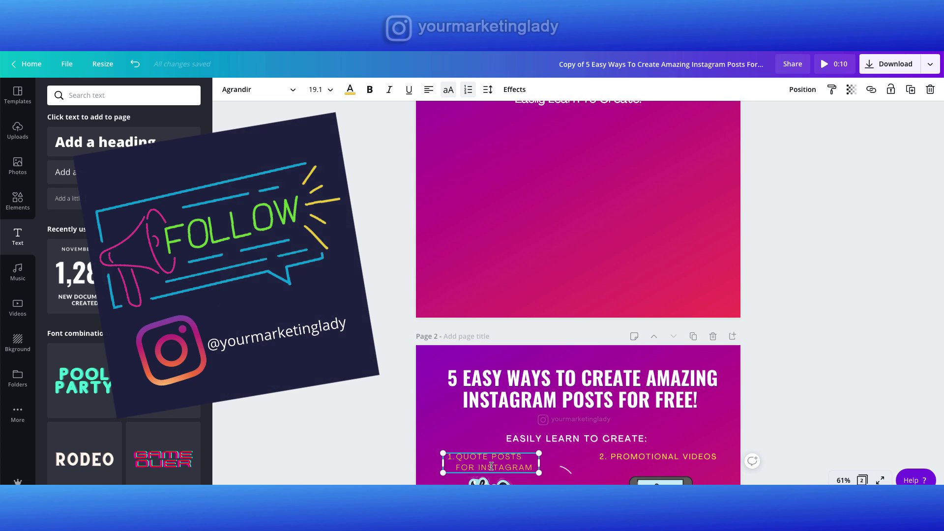
{"action": "double_click", "coordinate": [492, 467]}
{"action": "scroll", "coordinate": [343, 376], "scroll_direction": "up", "scroll_amount": 3}
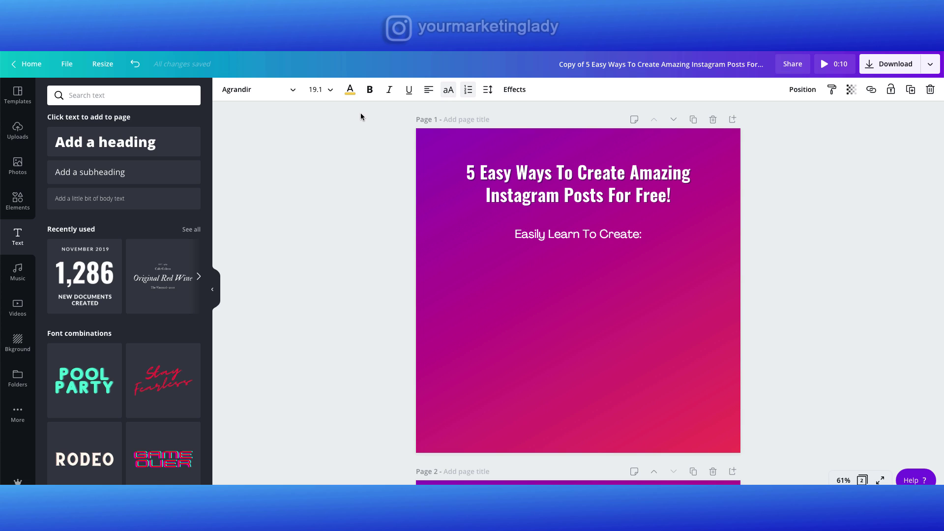
{"action": "left_click", "coordinate": [98, 198]}
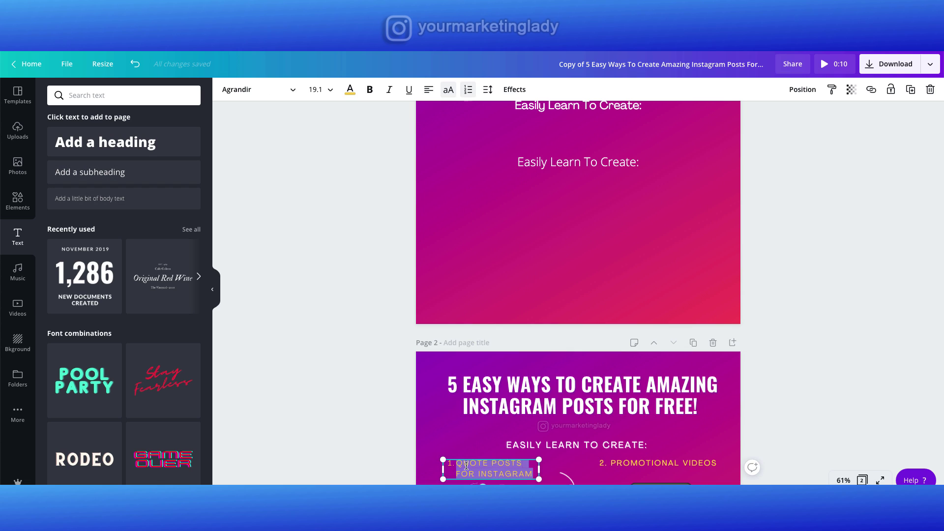
{"action": "scroll", "coordinate": [327, 310], "scroll_direction": "up", "scroll_amount": 3}
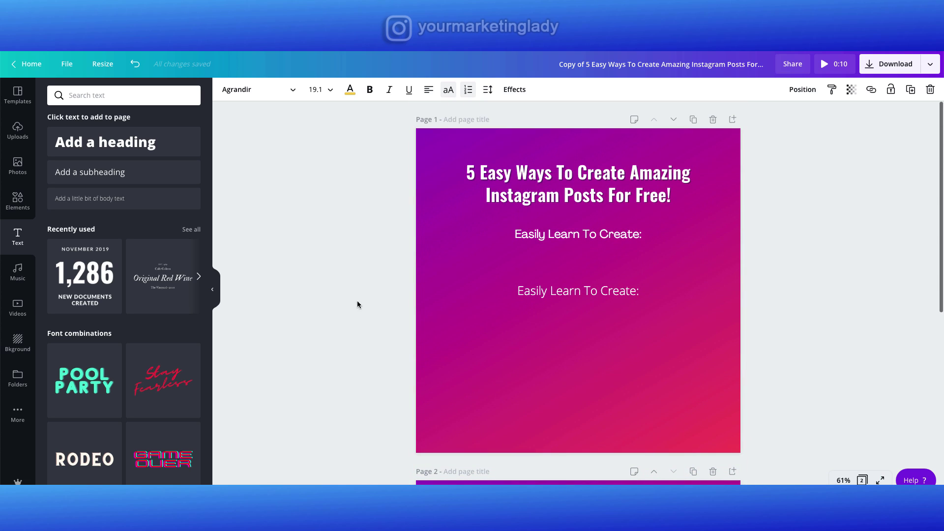
Replace the new body text on page 1 with the numbered item "1. Quote Posts For Instagram".
{"action": "left_click", "coordinate": [567, 291]}
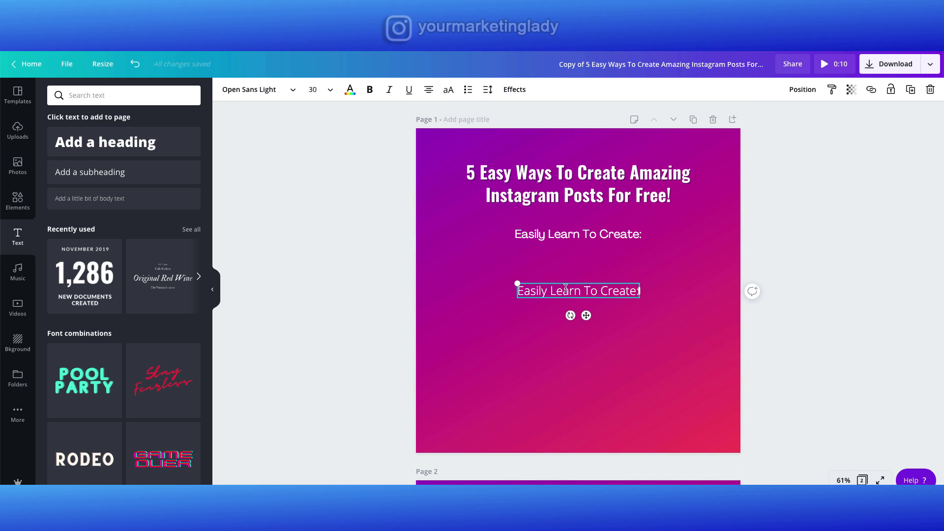
{"action": "key", "text": "ctrl+a"}
{"action": "type", "text": "Quote Posts For Instagram"}
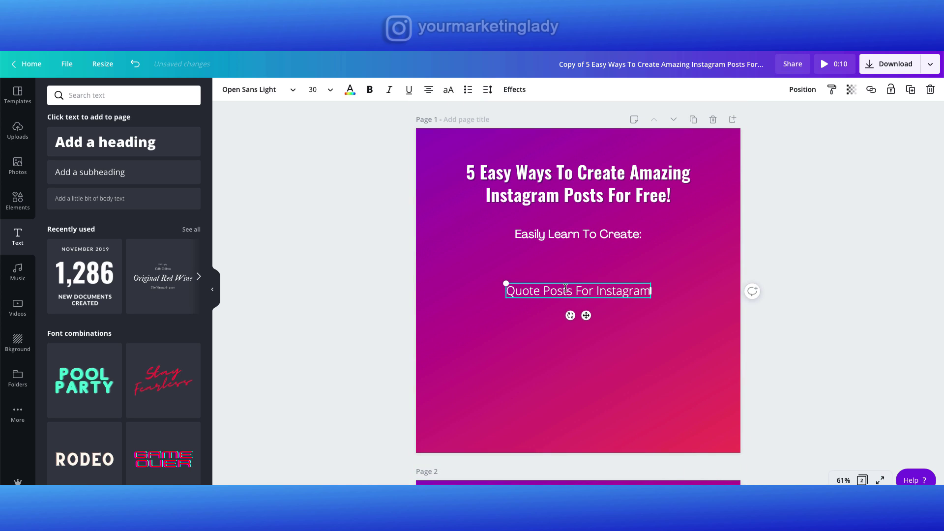
{"action": "left_click", "coordinate": [509, 291]}
{"action": "type", "text": "1."}
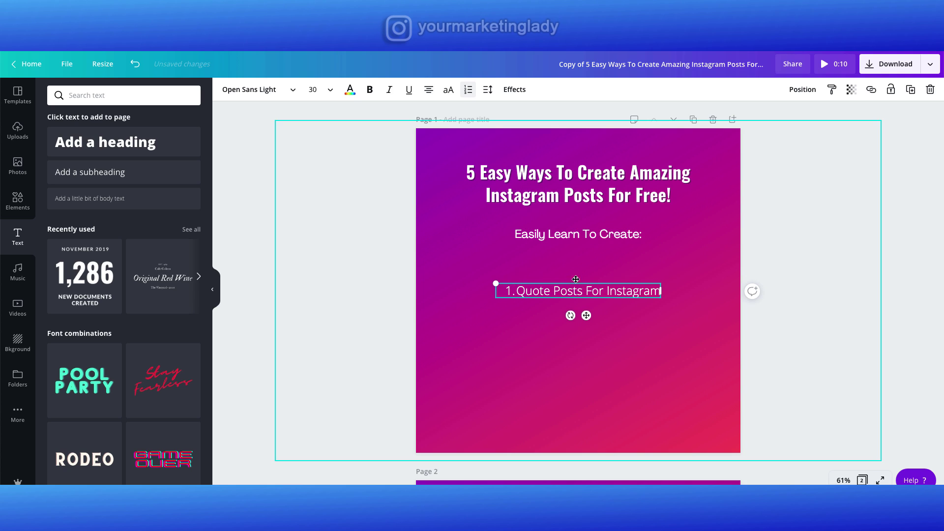
{"action": "mouse_move", "coordinate": [661, 291]}
{"action": "left_mouse_down"}
{"action": "mouse_move", "coordinate": [631, 292]}
{"action": "mouse_move", "coordinate": [667, 286]}
{"action": "left_mouse_up"}
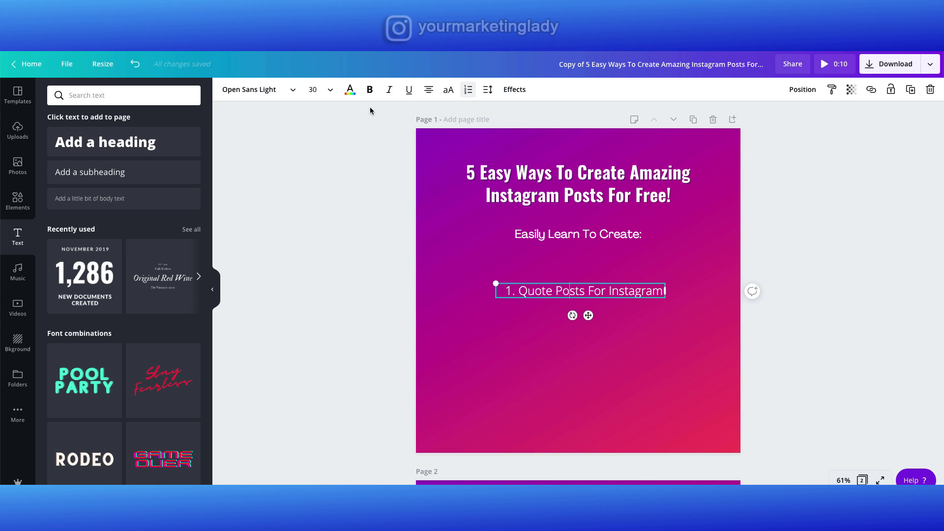
Colour the first list item yellow and fit it on two lines at about size 23.7, below the subheading on the page's left side.
{"action": "left_click", "coordinate": [351, 90]}
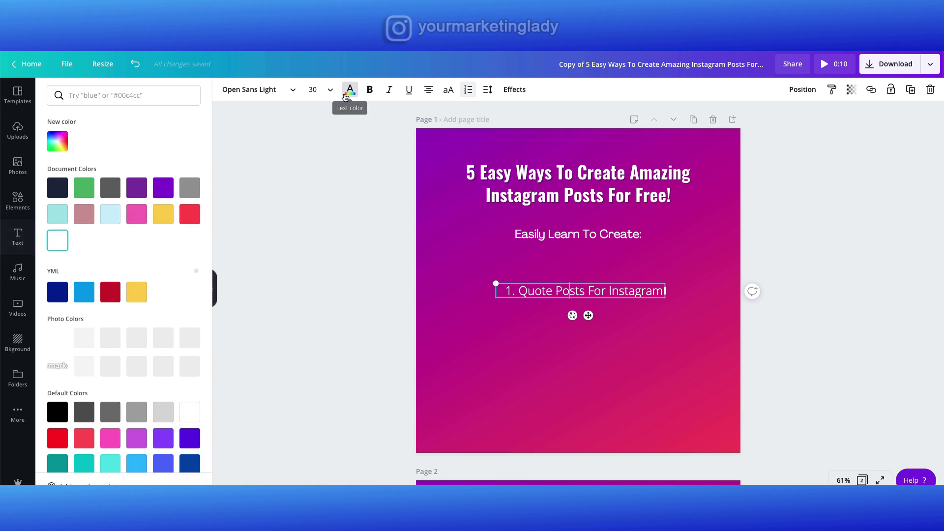
{"action": "left_click", "coordinate": [161, 222]}
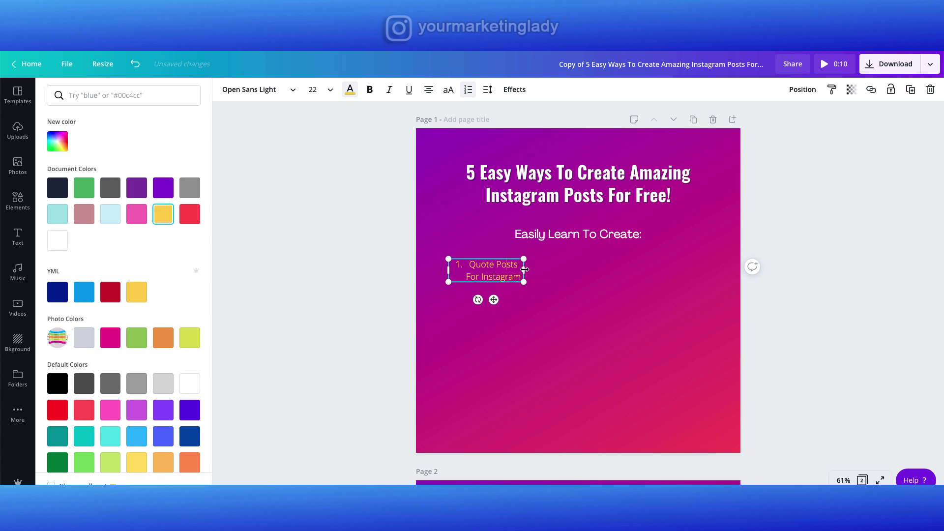
{"action": "left_click_drag", "start_coordinate": [525, 269], "coordinate": [491, 253]}
{"action": "key", "text": "Escape"}
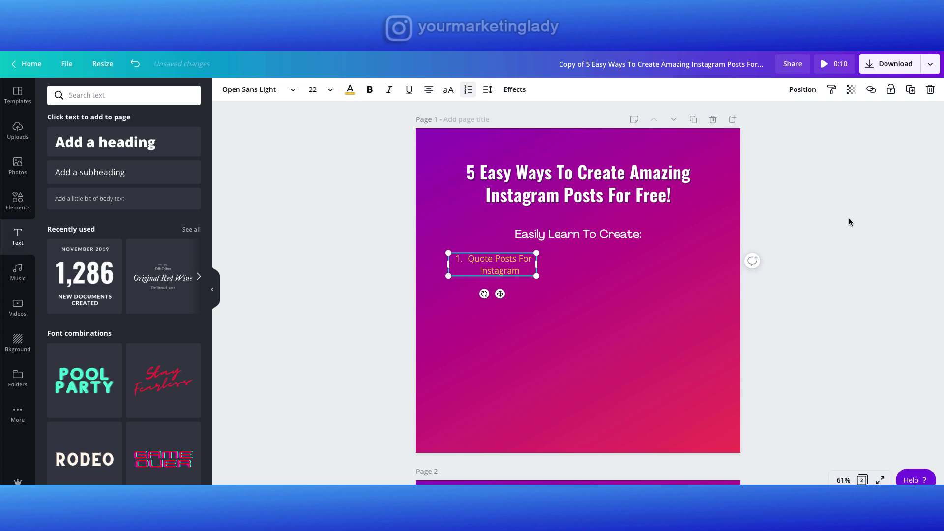
{"action": "left_click", "coordinate": [789, 210]}
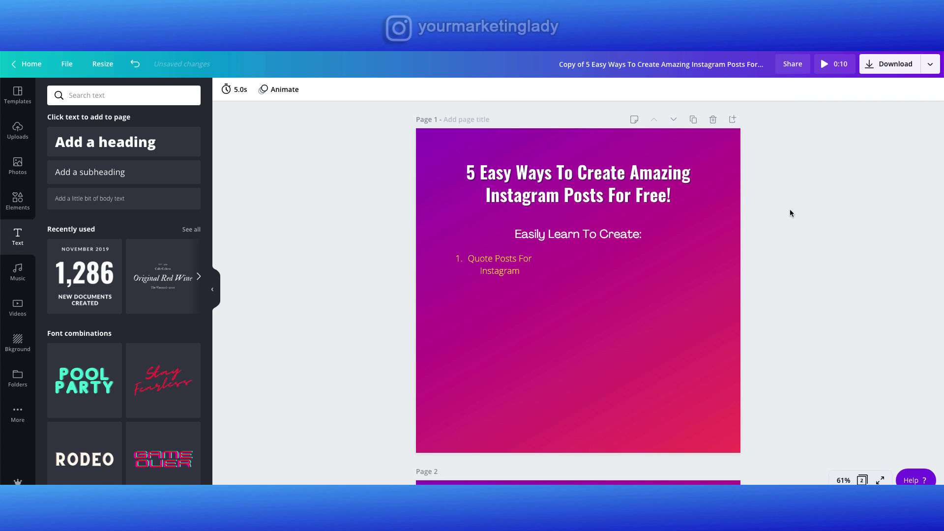
{"action": "key", "text": "ctrl+z"}
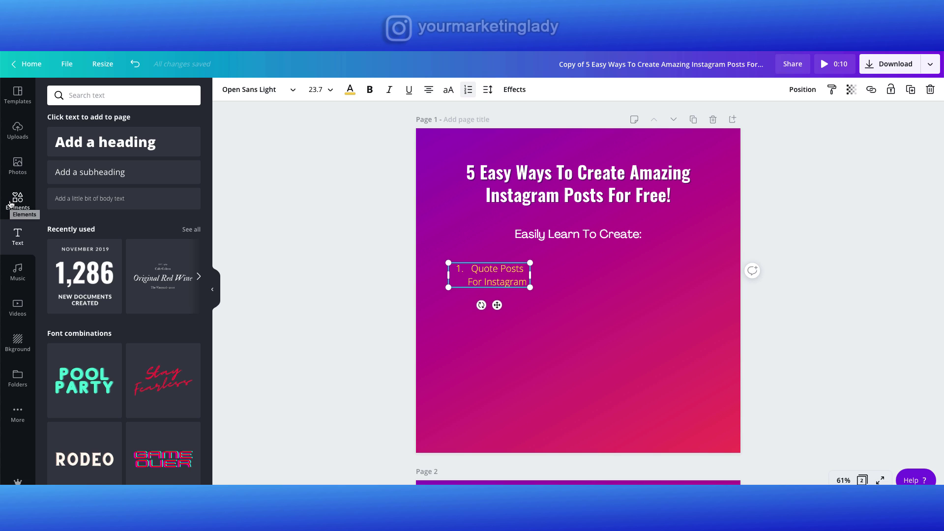
Find the "Live and Learn" sticker among the "quotes" elements and place it small beneath the first list item.
{"action": "left_click", "coordinate": [18, 201]}
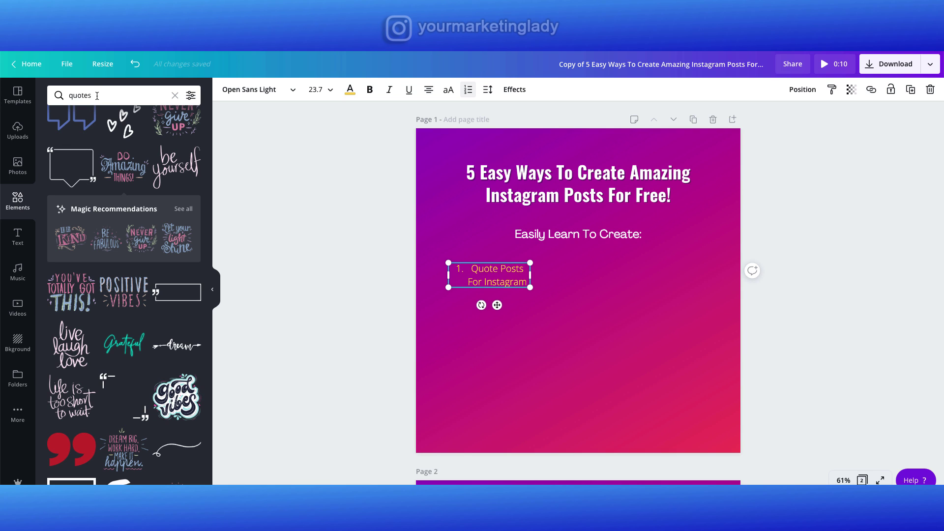
{"action": "scroll", "coordinate": [97, 266], "scroll_direction": "up", "scroll_amount": 5}
{"action": "scroll", "coordinate": [97, 265], "scroll_direction": "down", "scroll_amount": 4}
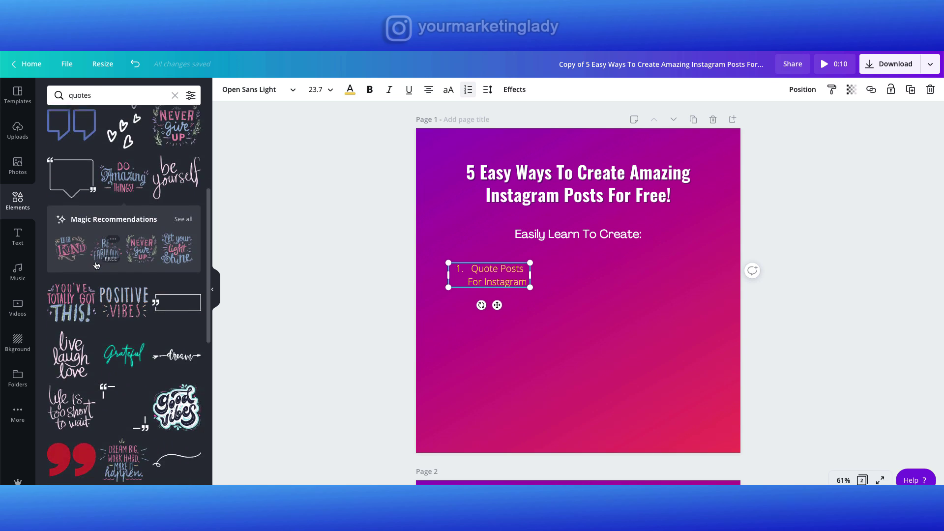
{"action": "scroll", "coordinate": [97, 265], "scroll_direction": "down", "scroll_amount": 5}
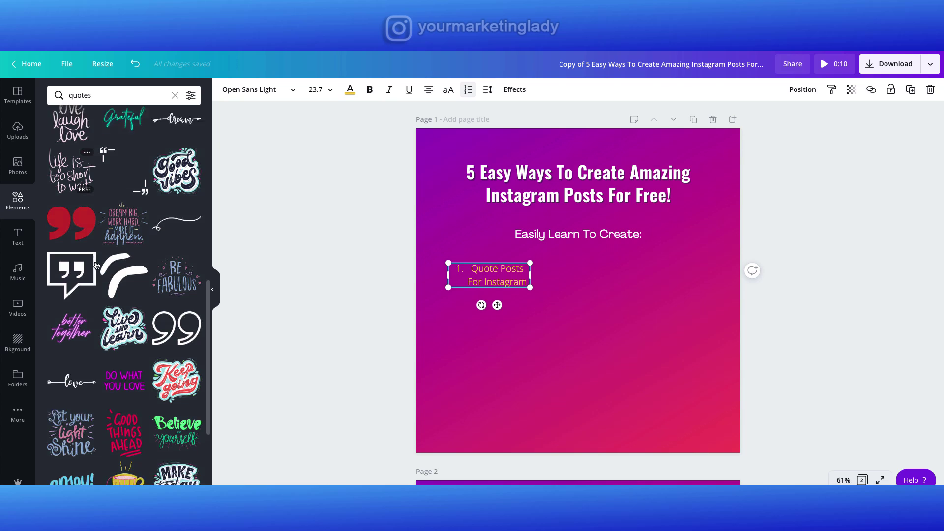
{"action": "scroll", "coordinate": [97, 266], "scroll_direction": "down", "scroll_amount": 2}
{"action": "scroll", "coordinate": [156, 256], "scroll_direction": "up", "scroll_amount": 3}
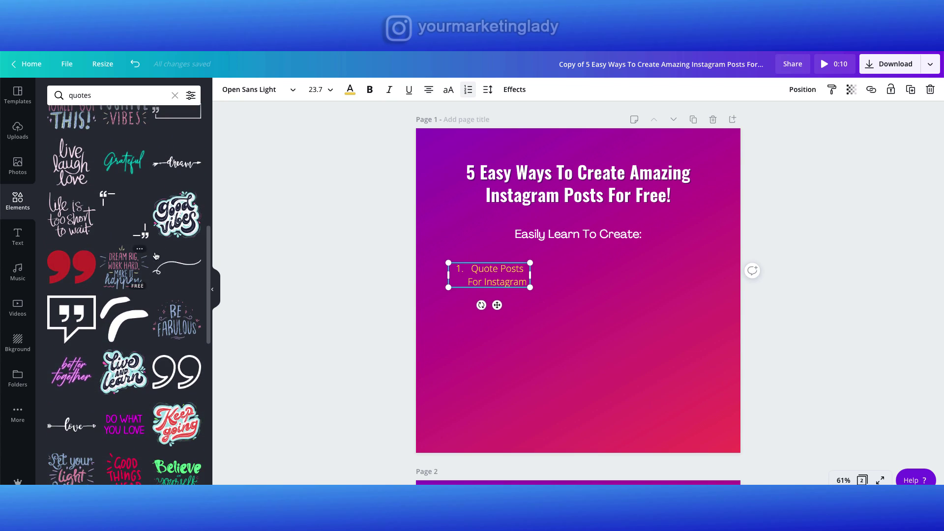
{"action": "left_click", "coordinate": [124, 372]}
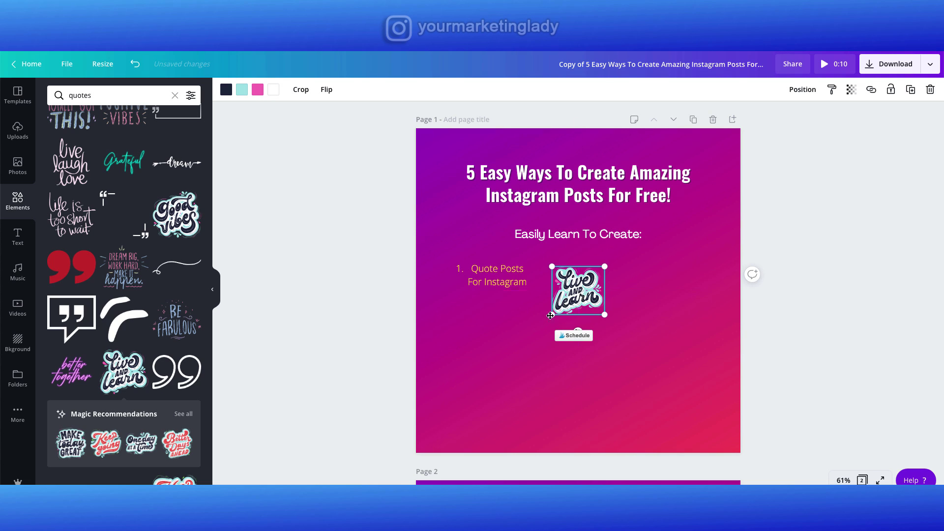
{"action": "left_click_drag", "start_coordinate": [550, 315], "coordinate": [499, 319]}
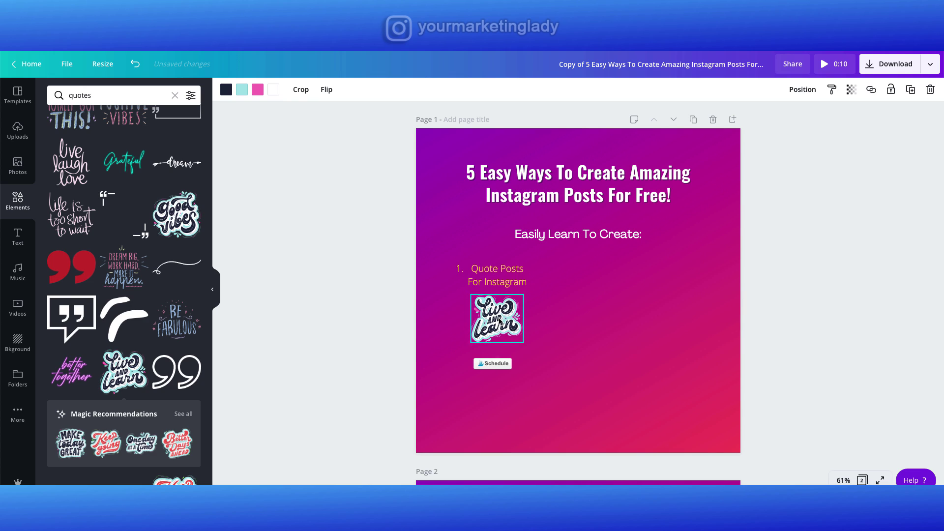
{"action": "left_click", "coordinate": [338, 339]}
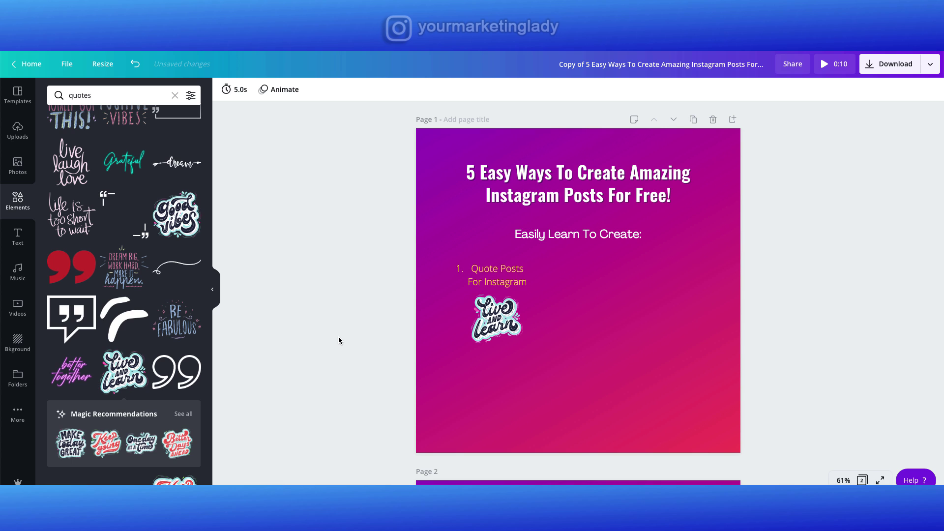
Copy the "2. Promotional Videos" text from the page 2 example.
{"action": "scroll", "coordinate": [862, 321], "scroll_direction": "down", "scroll_amount": 4}
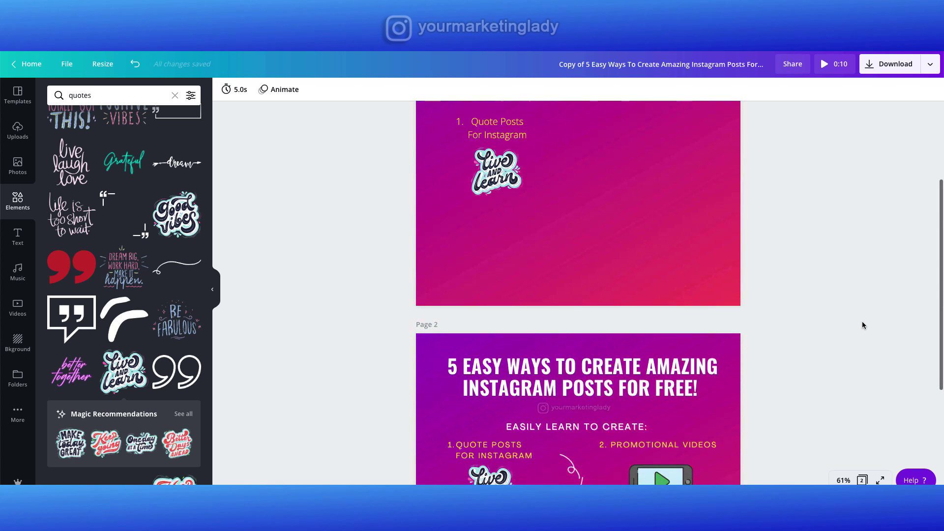
{"action": "scroll", "coordinate": [808, 325], "scroll_direction": "down", "scroll_amount": 2}
{"action": "left_click", "coordinate": [661, 314]}
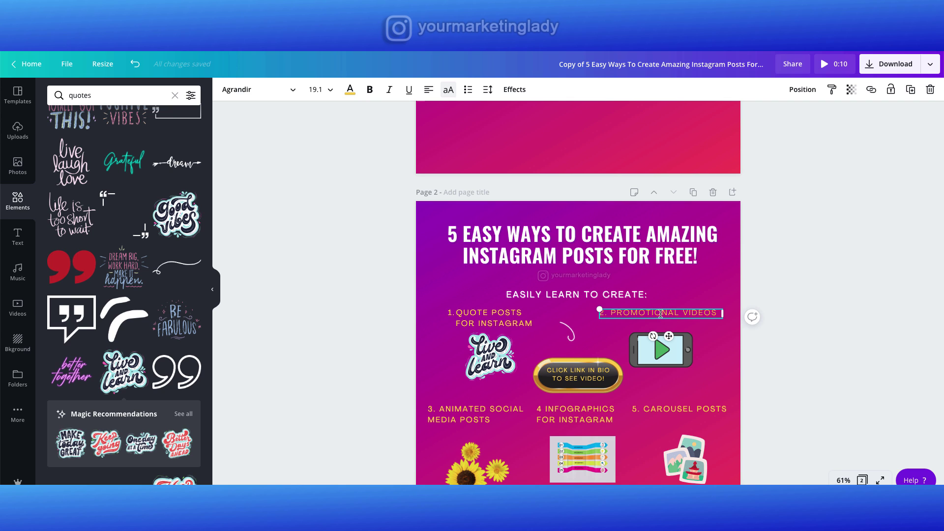
{"action": "left_click", "coordinate": [660, 314]}
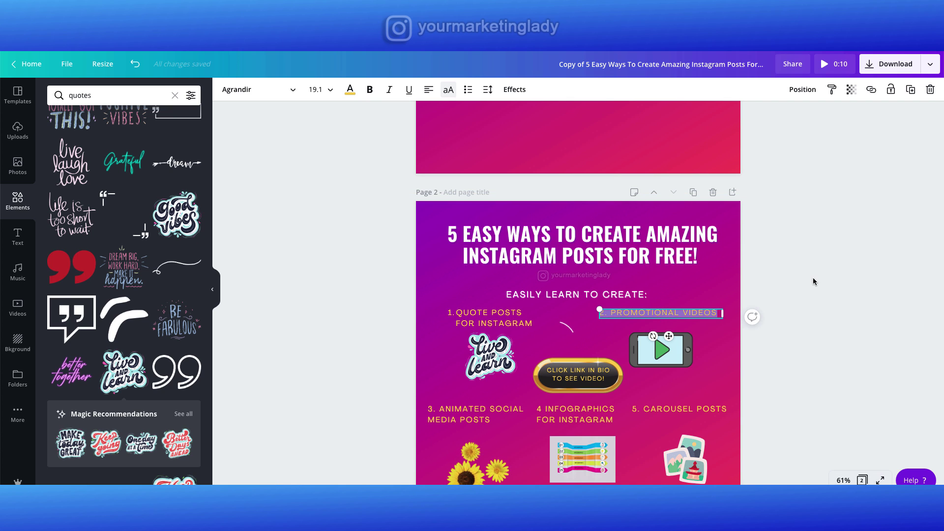
Duplicate the first list item on page 1 and place the copy level with it on the page's right side.
{"action": "scroll", "coordinate": [813, 278], "scroll_direction": "up", "scroll_amount": 3}
{"action": "scroll", "coordinate": [813, 277], "scroll_direction": "up", "scroll_amount": 2}
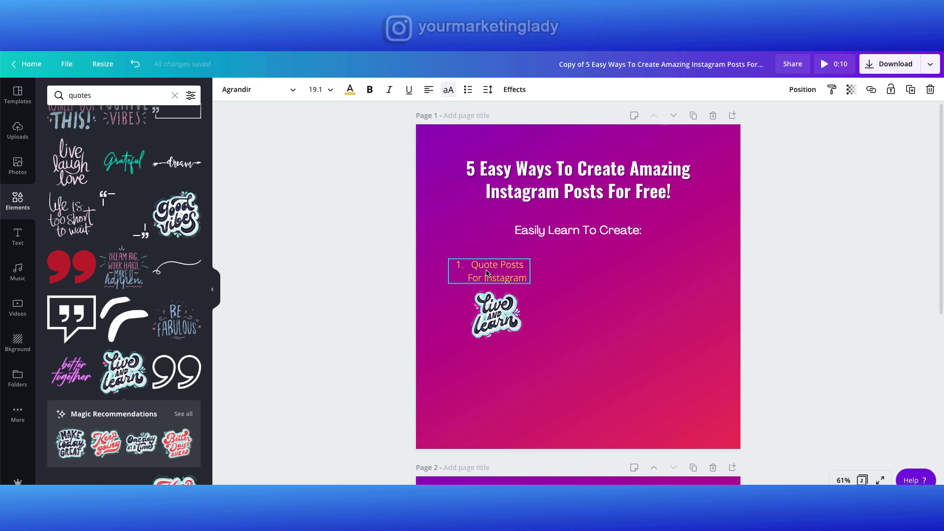
{"action": "left_click", "coordinate": [485, 268]}
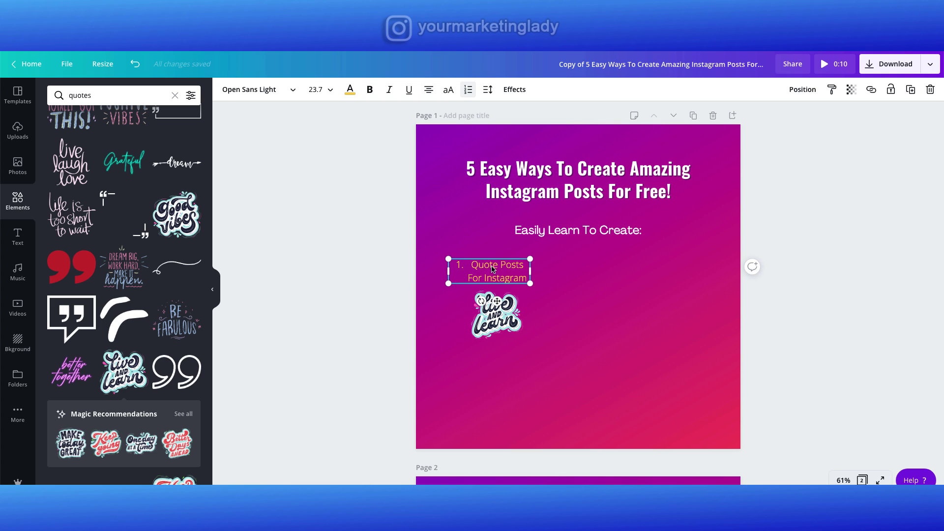
{"action": "left_click", "coordinate": [910, 92]}
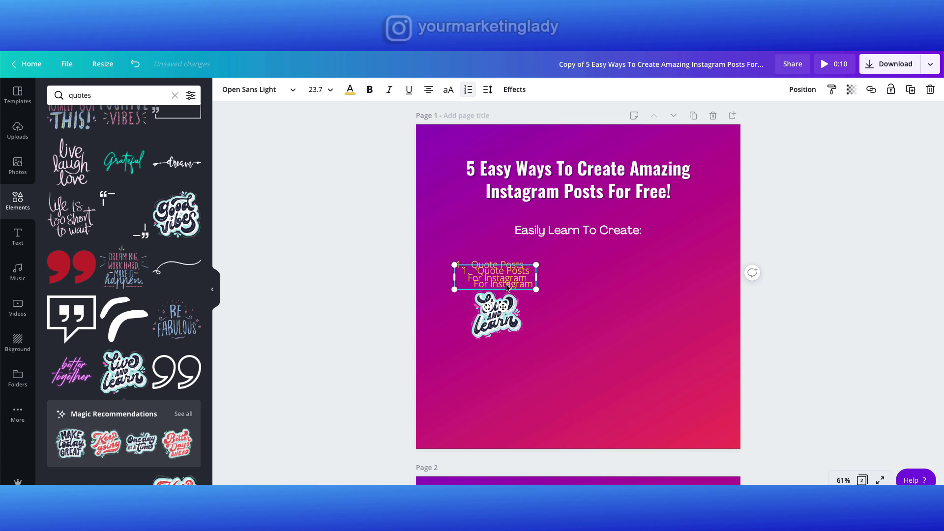
{"action": "left_click_drag", "start_coordinate": [510, 282], "coordinate": [656, 279]}
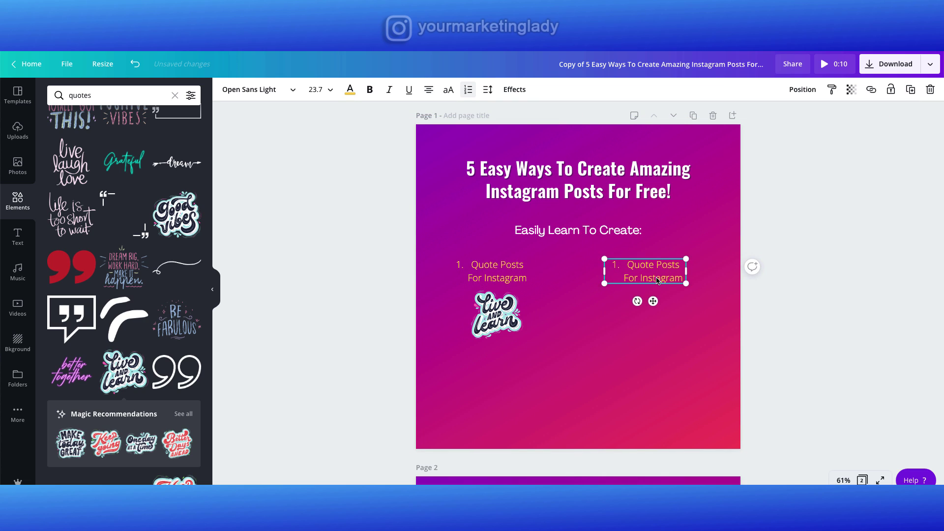
Replace the duplicate's text with "2. Promotional Videos", remove its automatic list number and shift it slightly right.
{"action": "double_click", "coordinate": [657, 278]}
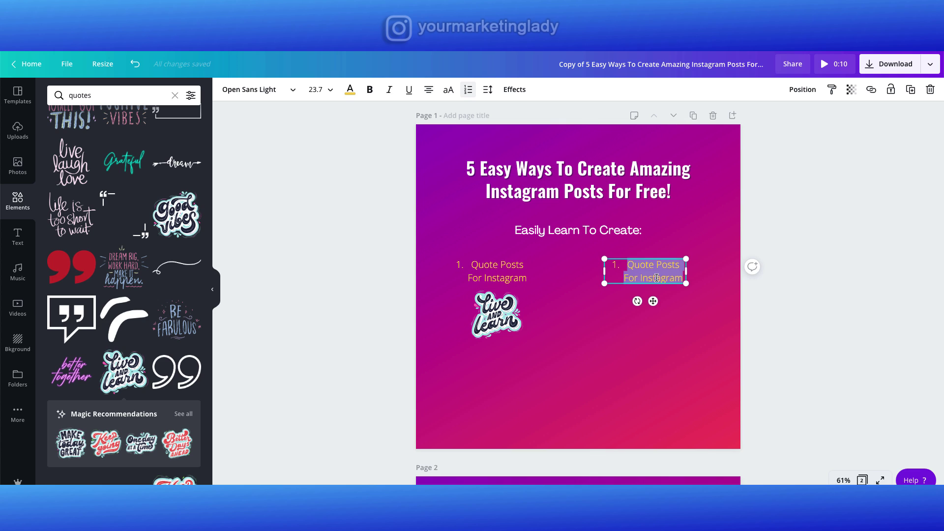
{"action": "type", "text": "2. Promotional Videos"}
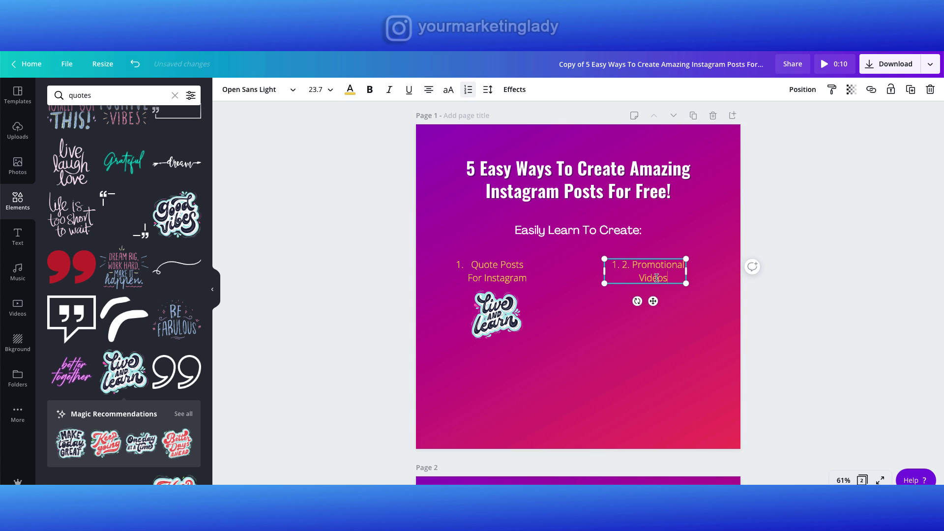
{"action": "left_click", "coordinate": [620, 266]}
{"action": "key", "text": "BackSpace"}
{"action": "left_click_drag", "start_coordinate": [639, 267], "coordinate": [660, 267]}
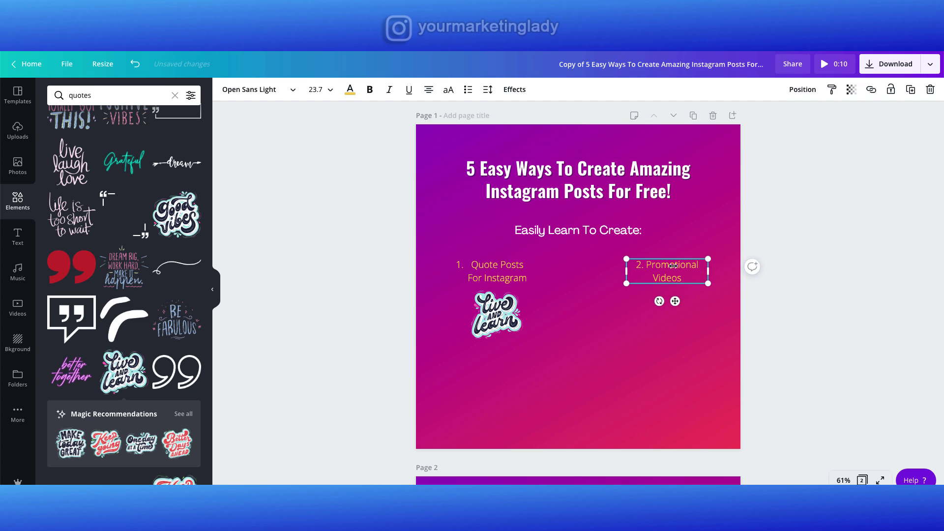
{"action": "left_click", "coordinate": [811, 240]}
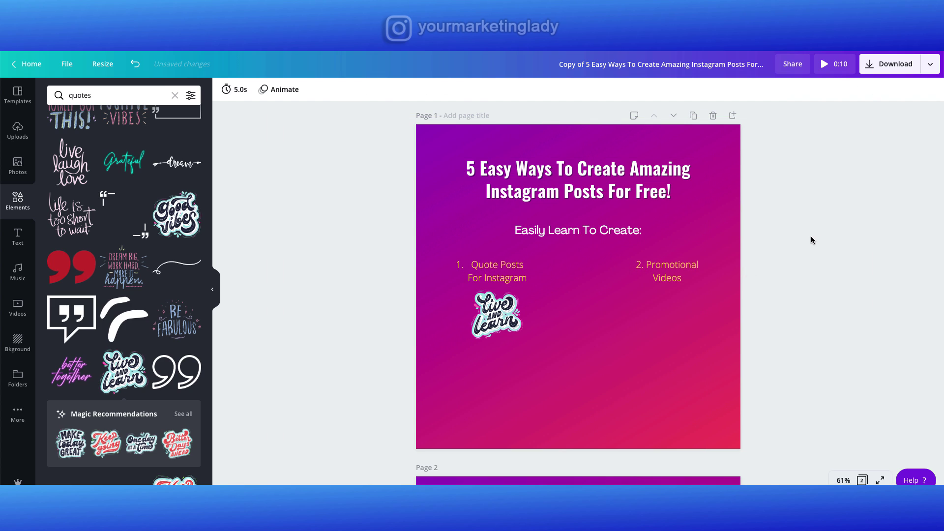
Find the phone graphic with the green play triangle among the "videos" elements and place it beneath the second list item.
{"action": "scroll", "coordinate": [811, 240], "scroll_direction": "down", "scroll_amount": 6}
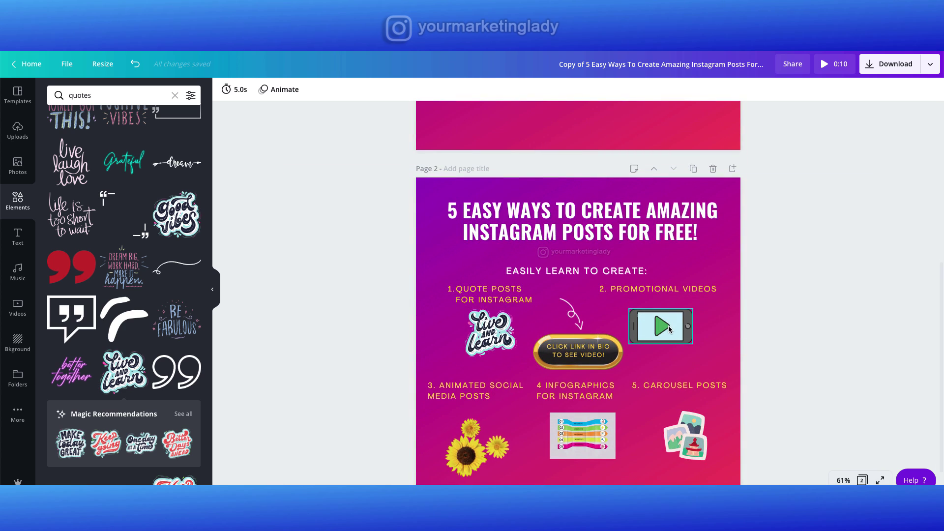
{"action": "scroll", "coordinate": [358, 274], "scroll_direction": "up", "scroll_amount": 5}
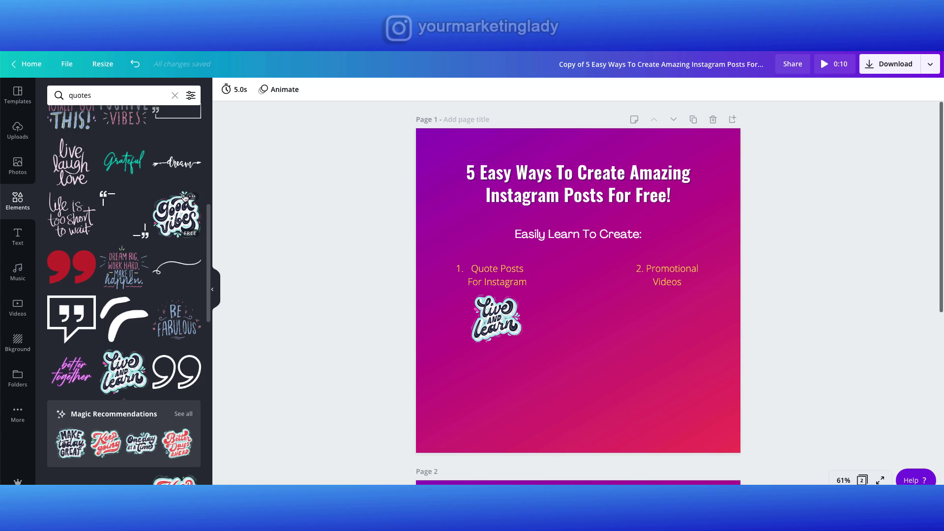
{"action": "scroll", "coordinate": [123, 246], "scroll_direction": "up", "scroll_amount": 5}
{"action": "left_click", "coordinate": [112, 99]}
{"action": "left_click_drag", "start_coordinate": [112, 99], "coordinate": [41, 99]}
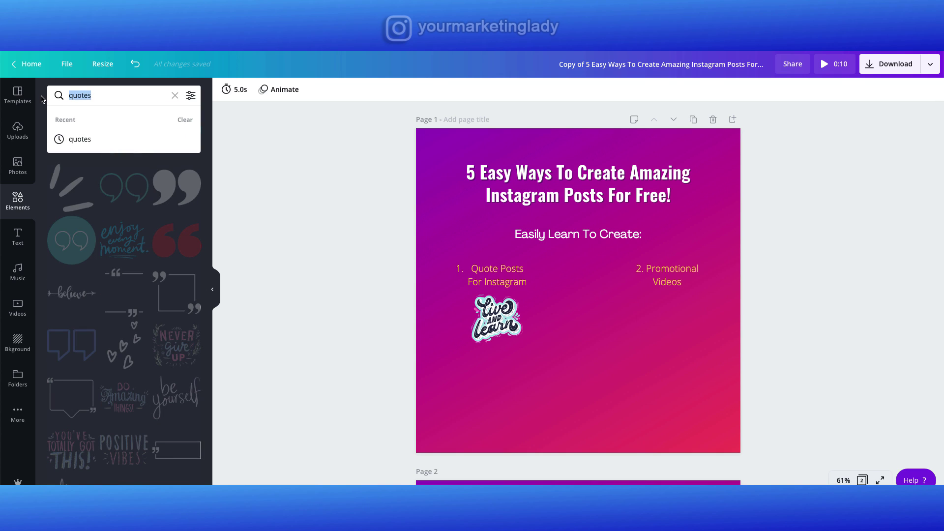
{"action": "type", "text": "videos"}
{"action": "key", "text": "Return"}
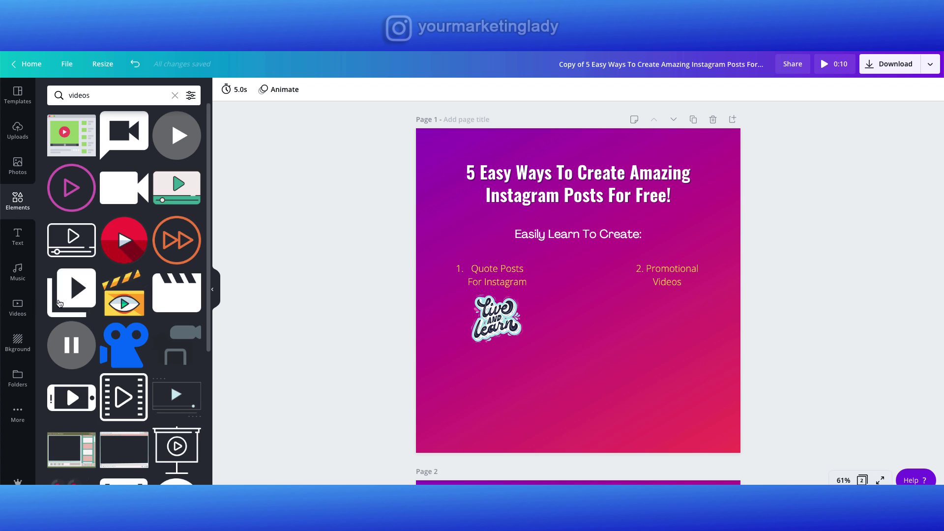
{"action": "scroll", "coordinate": [73, 295], "scroll_direction": "down", "scroll_amount": 3}
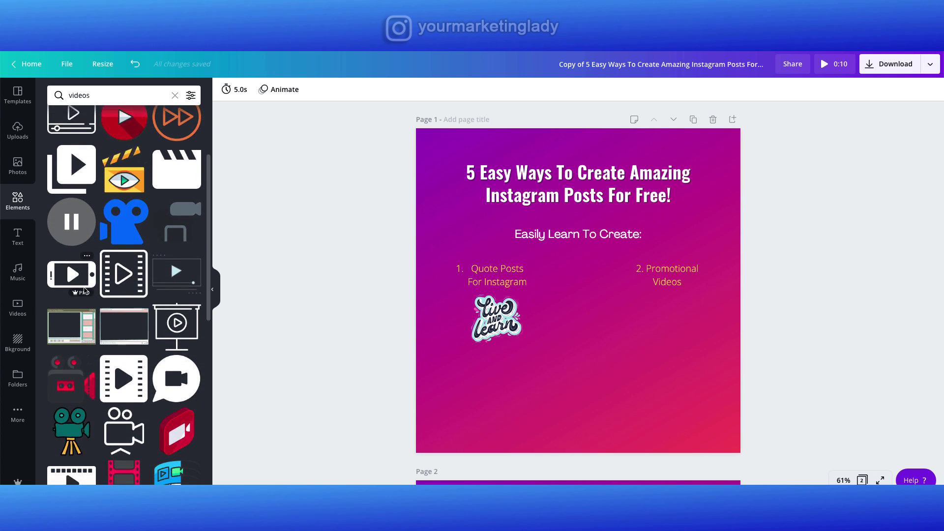
{"action": "scroll", "coordinate": [85, 290], "scroll_direction": "down", "scroll_amount": 10}
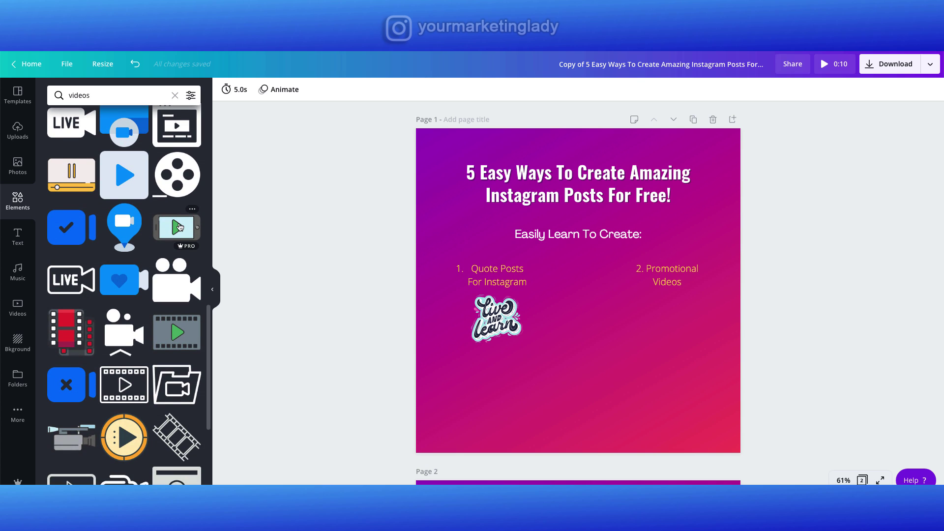
{"action": "left_click", "coordinate": [179, 226]}
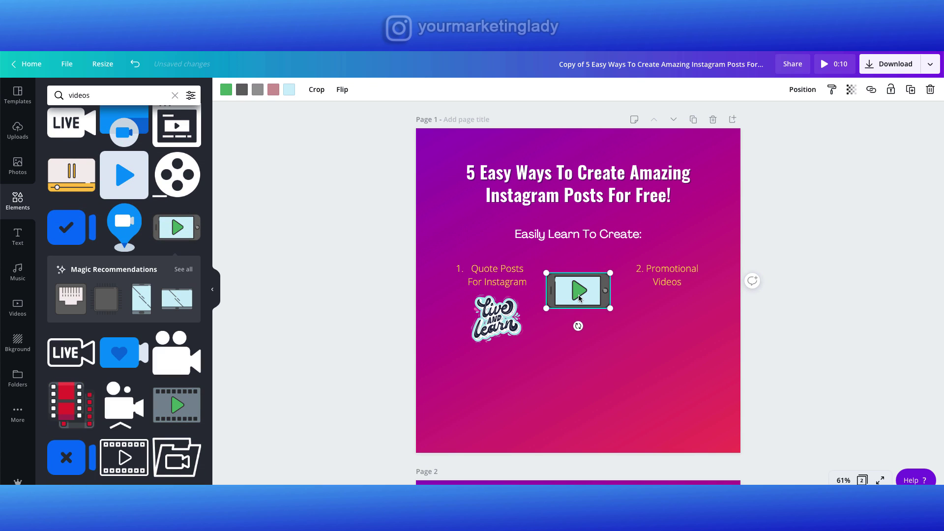
{"action": "left_click_drag", "start_coordinate": [579, 297], "coordinate": [671, 318]}
{"action": "left_click", "coordinate": [777, 314]}
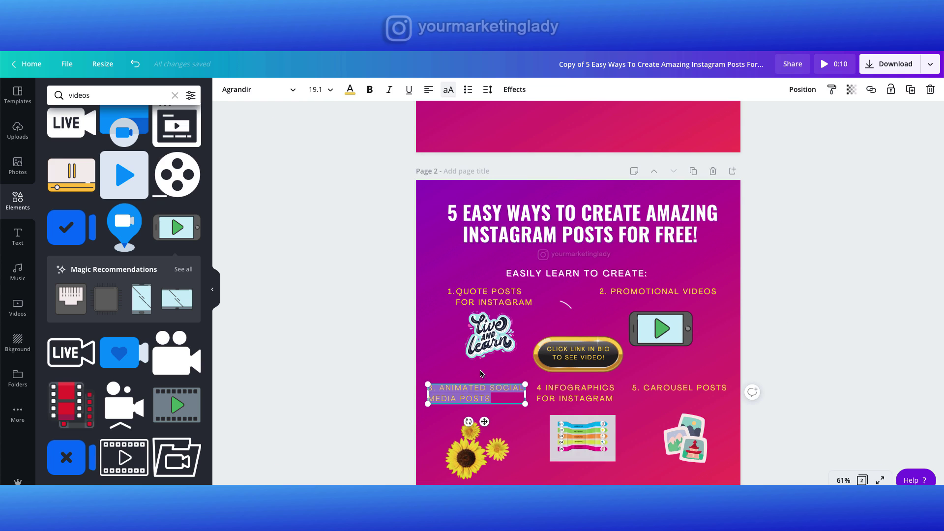
Copy the labels for items 3, 4 and 5 from the page 2 example into a row across page 1 below the graphics.
{"action": "scroll", "coordinate": [757, 241], "scroll_direction": "up", "scroll_amount": 2}
{"action": "scroll", "coordinate": [756, 240], "scroll_direction": "up", "scroll_amount": 3}
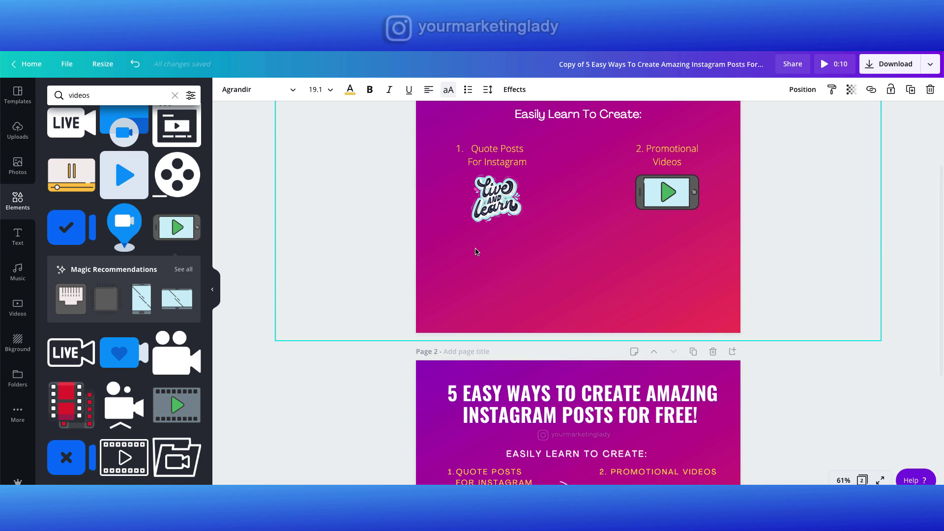
{"action": "left_click", "coordinate": [476, 249]}
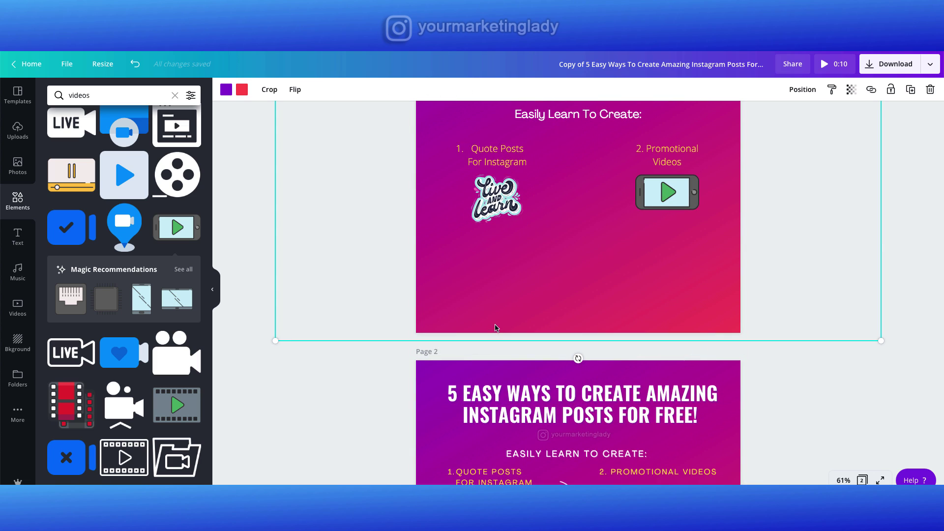
{"action": "scroll", "coordinate": [792, 278], "scroll_direction": "down", "scroll_amount": 2}
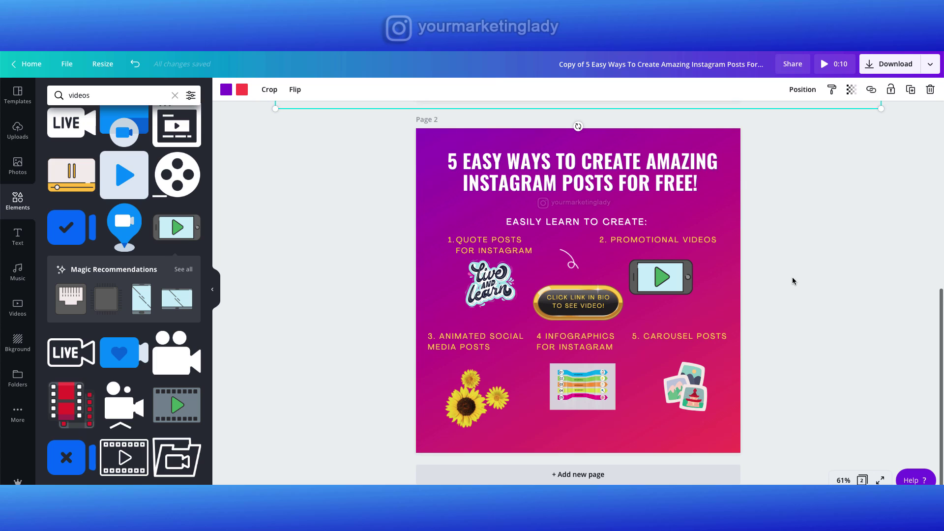
{"action": "left_click", "coordinate": [467, 340]}
{"action": "key", "text": "ctrl+z"}
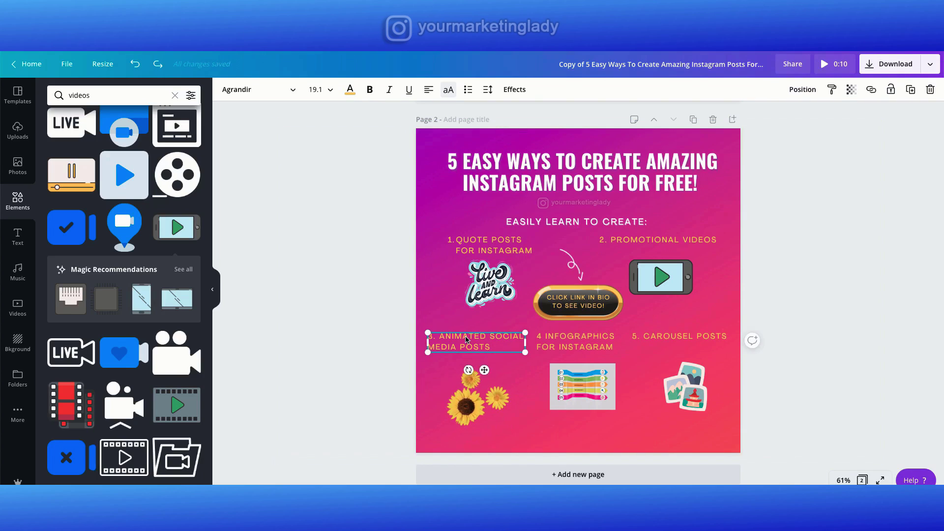
{"action": "key", "text": "ctrl+shift+z"}
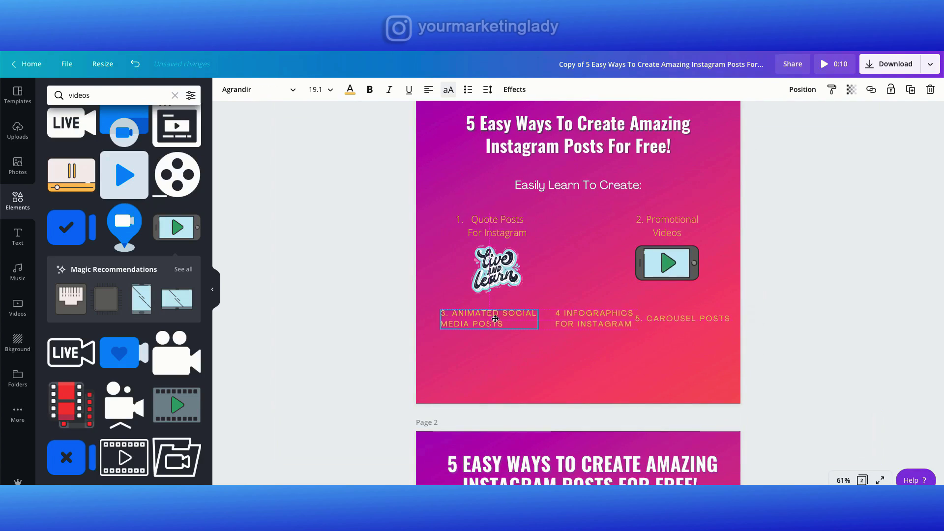
Shift the item 4 label, the "Live and Learn" sticker and the first list item slightly left on page 1.
{"action": "left_click_drag", "start_coordinate": [570, 319], "coordinate": [559, 319]}
{"action": "left_click_drag", "start_coordinate": [497, 270], "coordinate": [469, 265]}
{"action": "left_click_drag", "start_coordinate": [497, 226], "coordinate": [482, 226]}
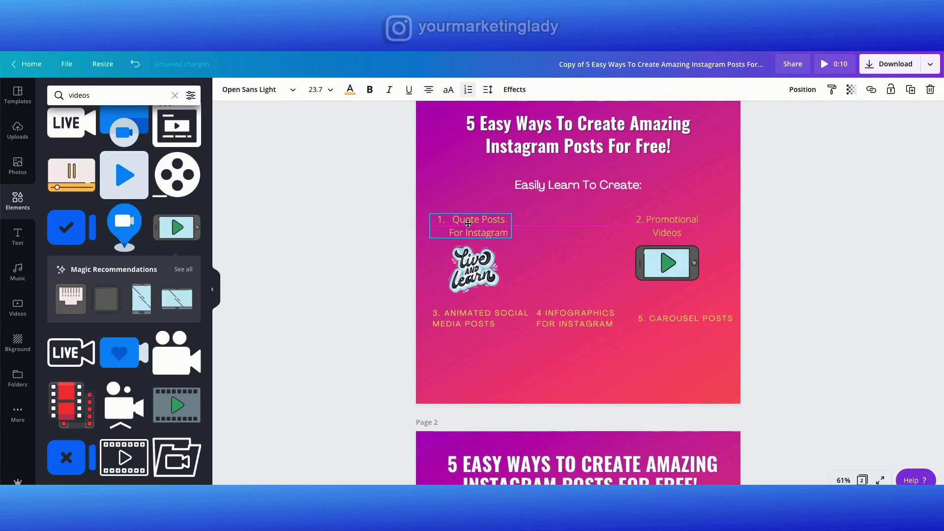
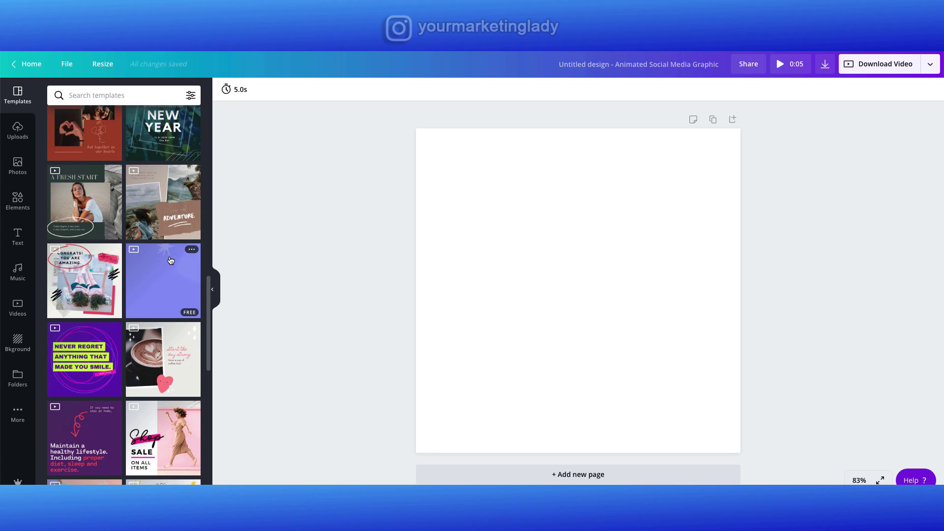
Apply the free sunflower birthday template to the blank Animated Social Media Graphic design and select its sunflowers.
{"action": "scroll", "coordinate": [170, 260], "scroll_direction": "down", "scroll_amount": 4}
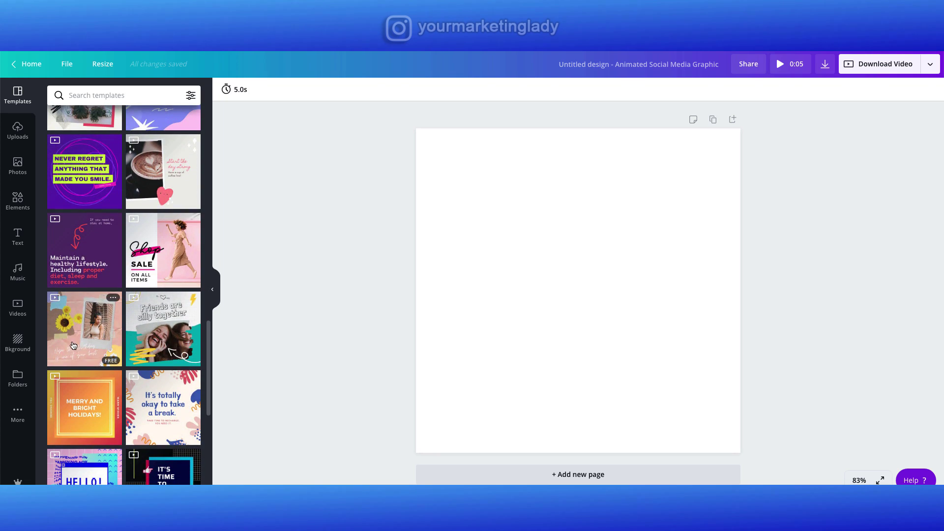
{"action": "left_click", "coordinate": [63, 328]}
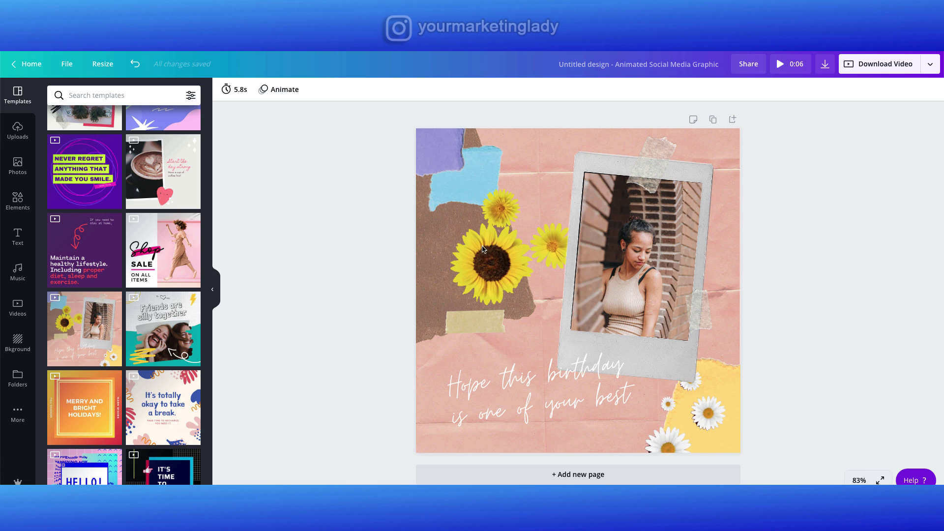
{"action": "left_click", "coordinate": [508, 251]}
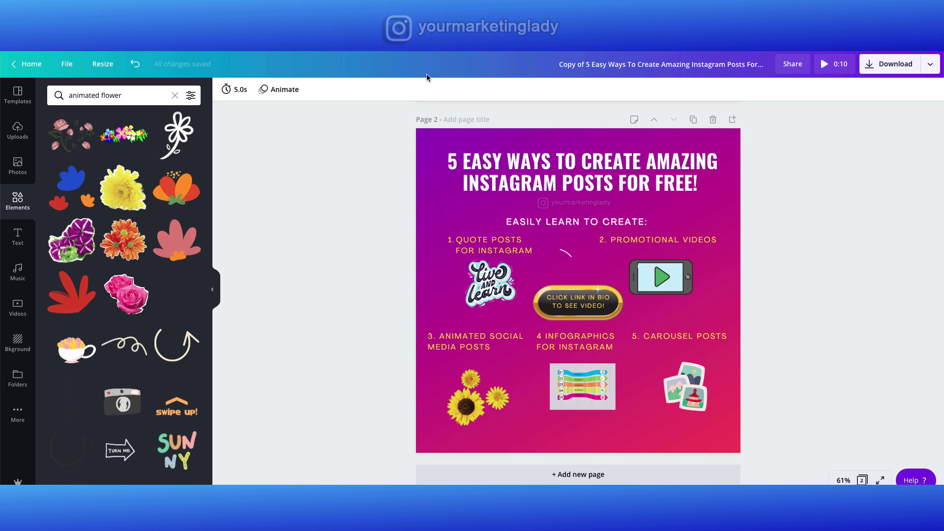
Paste the animated sunflowers onto page 1 of the Instagram post and place them, reduced in size, beneath item 3.
{"action": "scroll", "coordinate": [401, 170], "scroll_direction": "up", "scroll_amount": 5}
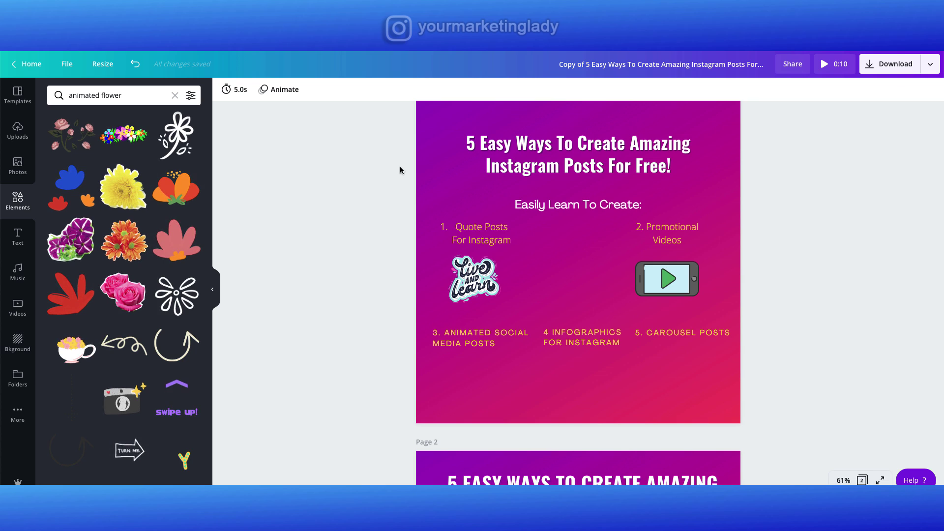
{"action": "key", "text": "ctrl+v"}
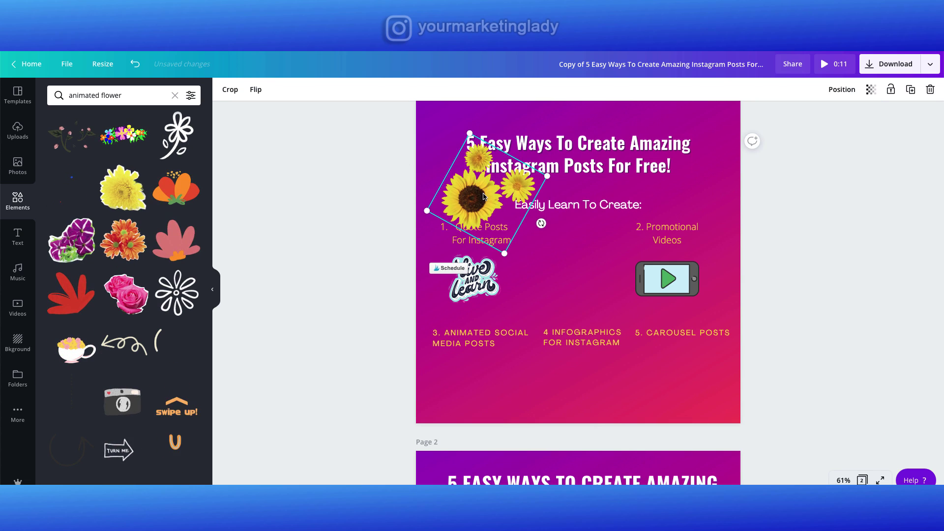
{"action": "left_click_drag", "start_coordinate": [481, 198], "coordinate": [488, 382]}
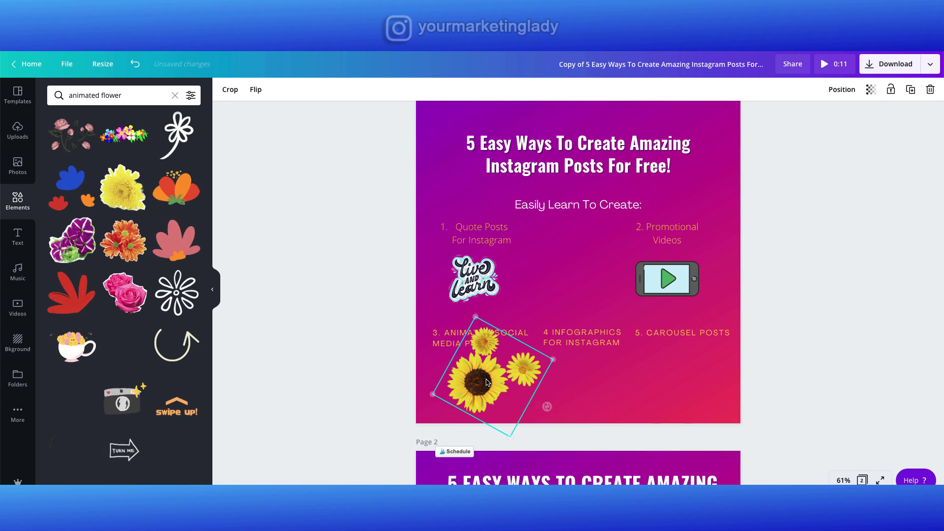
{"action": "left_click_drag", "start_coordinate": [510, 436], "coordinate": [433, 394]}
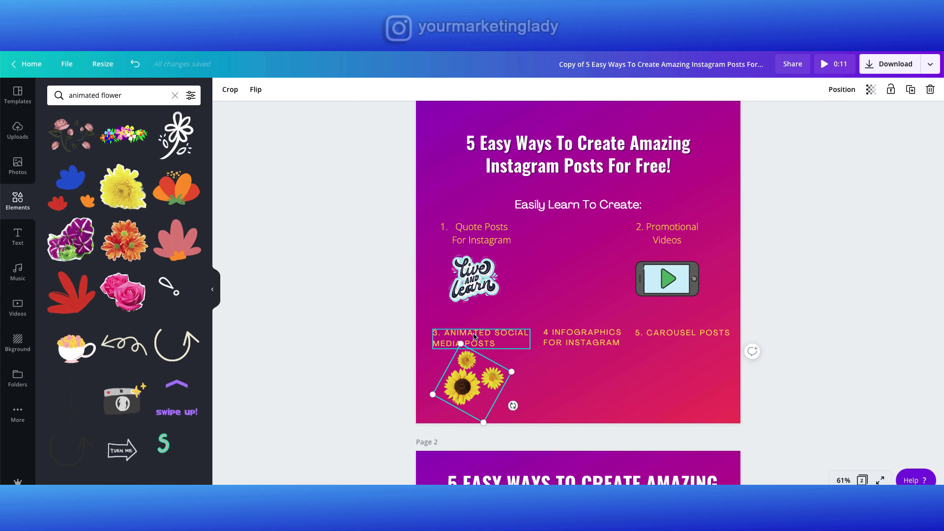
Move the labels for items 3, 4 and 5 slightly up on page 1, lining them up in one row.
{"action": "left_click_drag", "start_coordinate": [475, 337], "coordinate": [474, 324]}
{"action": "left_click_drag", "start_coordinate": [559, 332], "coordinate": [552, 323]}
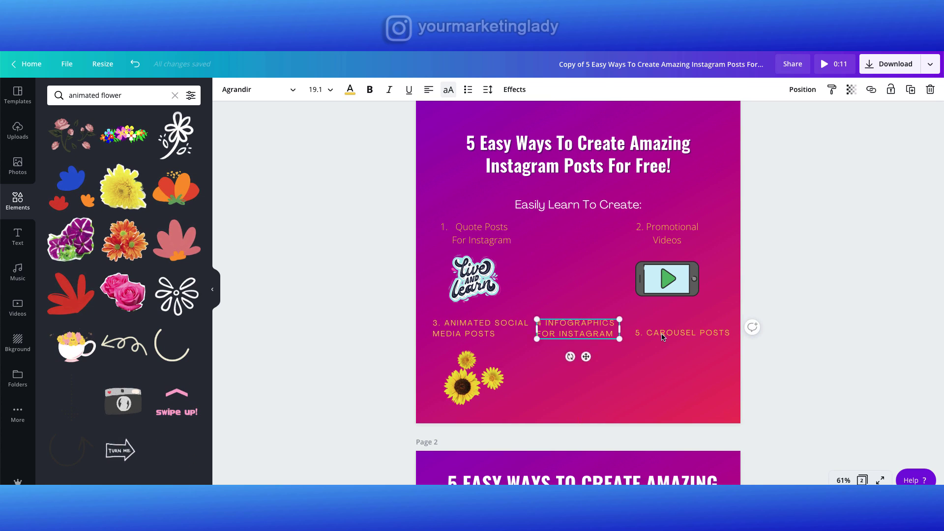
{"action": "left_click", "coordinate": [669, 324]}
{"action": "left_click_drag", "start_coordinate": [669, 324], "coordinate": [669, 314]}
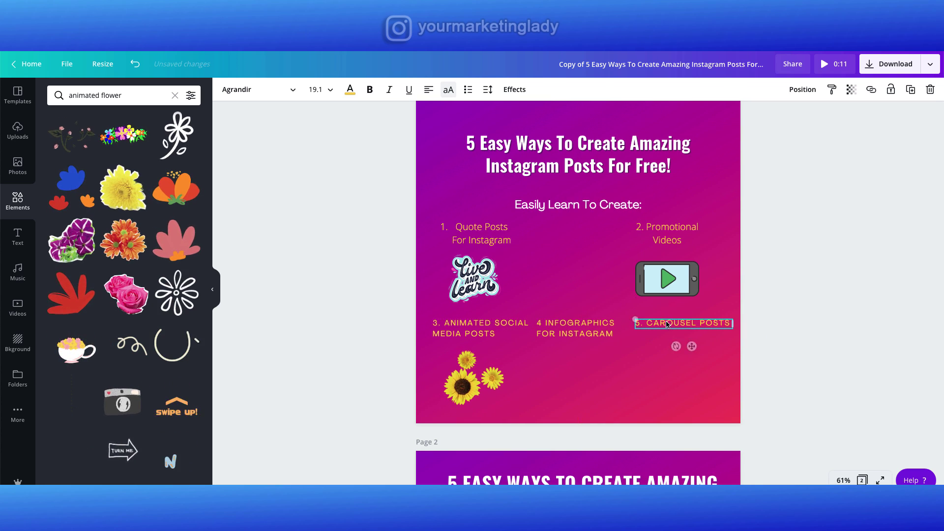
{"action": "left_click", "coordinate": [341, 310]}
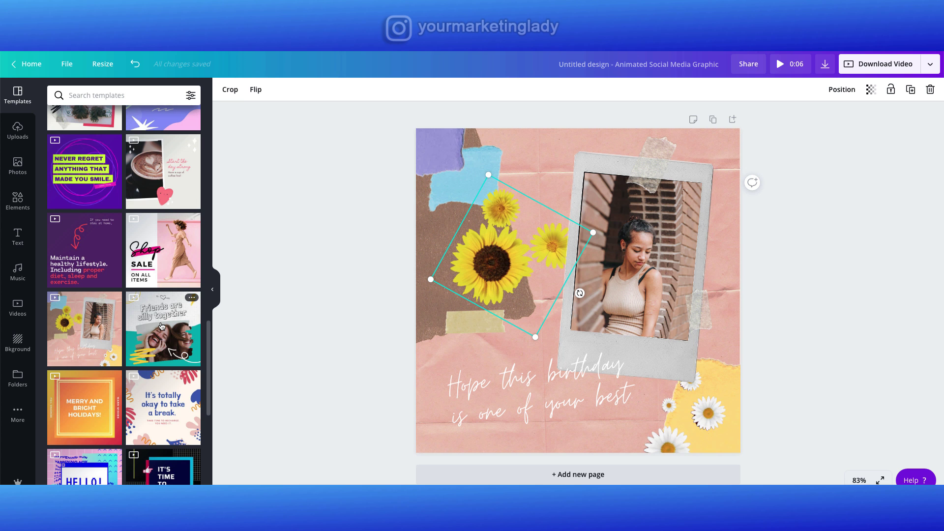
{"action": "left_click", "coordinate": [501, 258]}
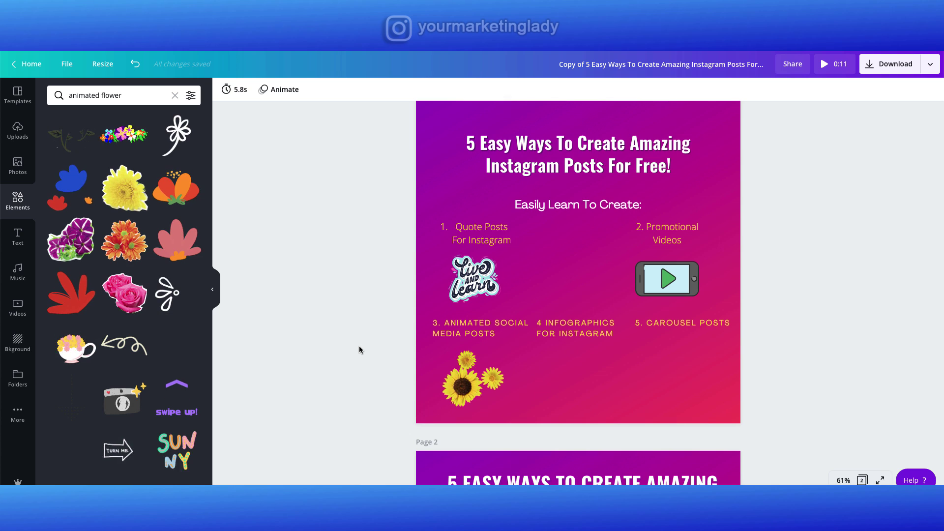
Search the elements for "infographic" and place the light-bulb report graphic with charts, reduced in size, beneath item 4 on page 1.
{"action": "scroll", "coordinate": [358, 347], "scroll_direction": "down", "scroll_amount": 5}
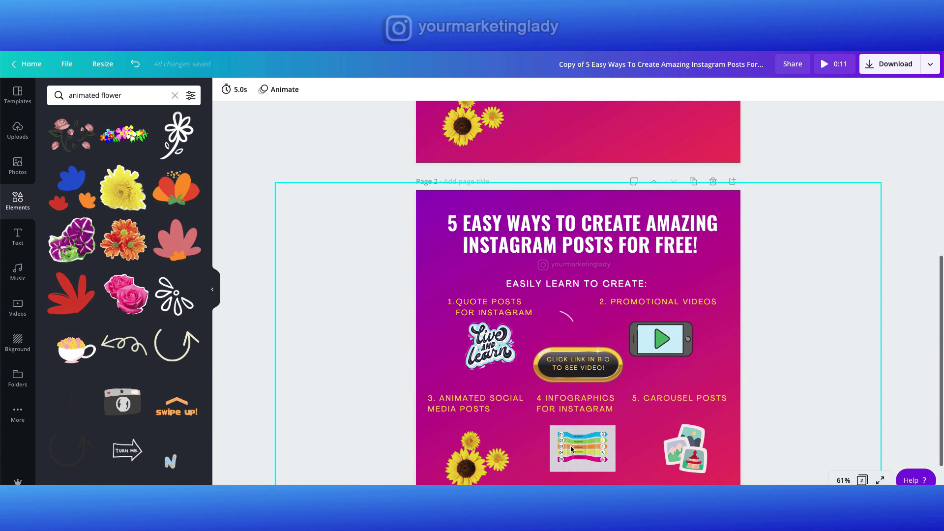
{"action": "scroll", "coordinate": [322, 362], "scroll_direction": "up", "scroll_amount": 2}
{"action": "scroll", "coordinate": [322, 363], "scroll_direction": "up", "scroll_amount": 4}
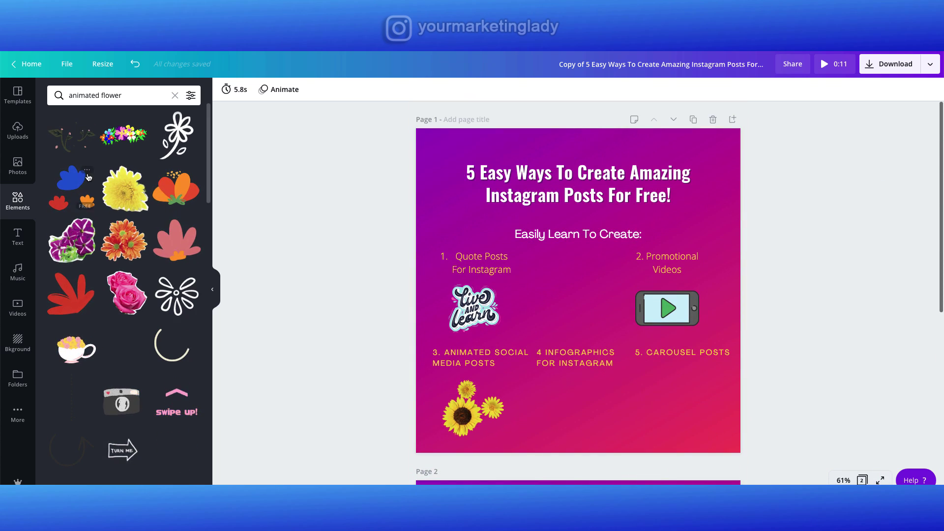
{"action": "triple_click", "coordinate": [123, 96]}
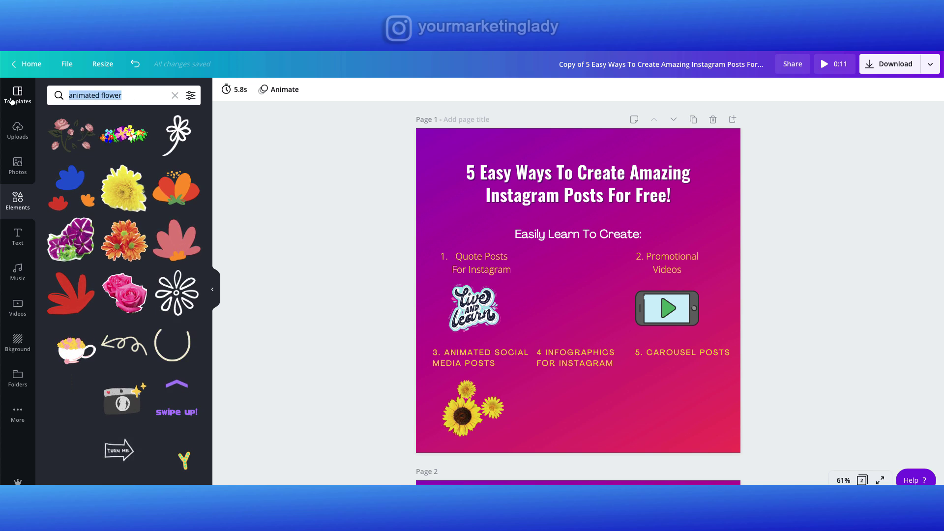
{"action": "type", "text": "info"}
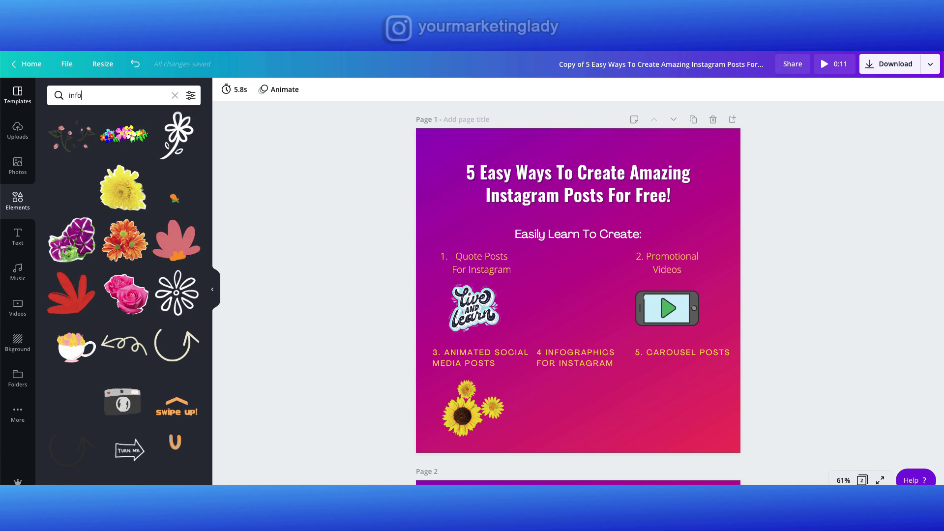
{"action": "type", "text": "graphic"}
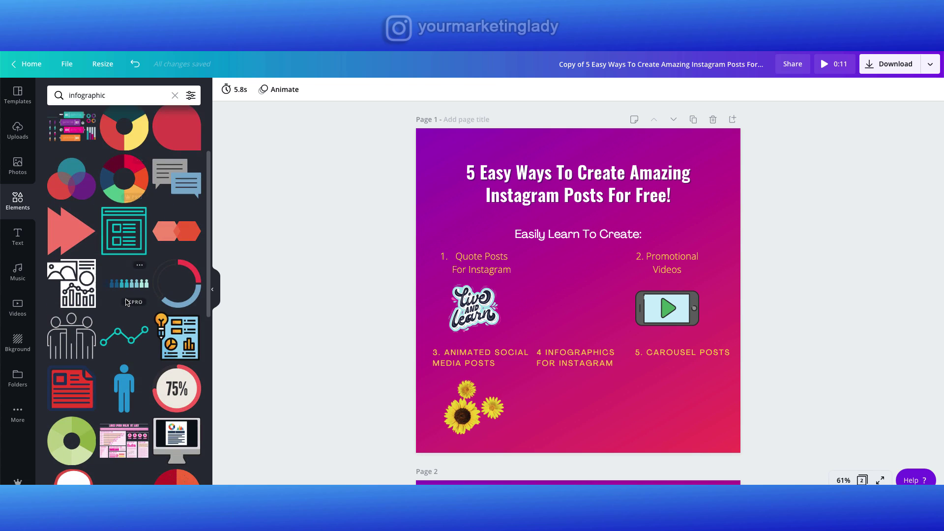
{"action": "scroll", "coordinate": [127, 303], "scroll_direction": "down", "scroll_amount": 2}
{"action": "scroll", "coordinate": [127, 303], "scroll_direction": "down", "scroll_amount": 1}
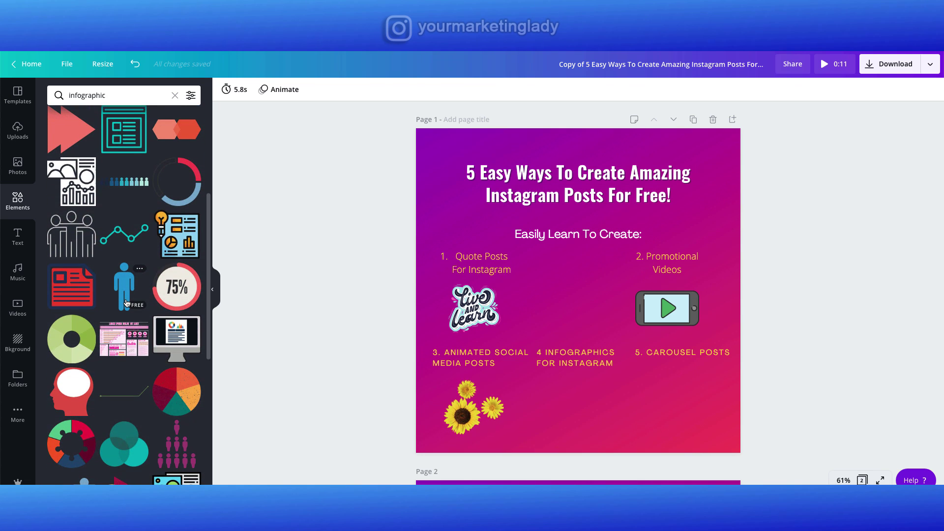
{"action": "left_click", "coordinate": [175, 235]}
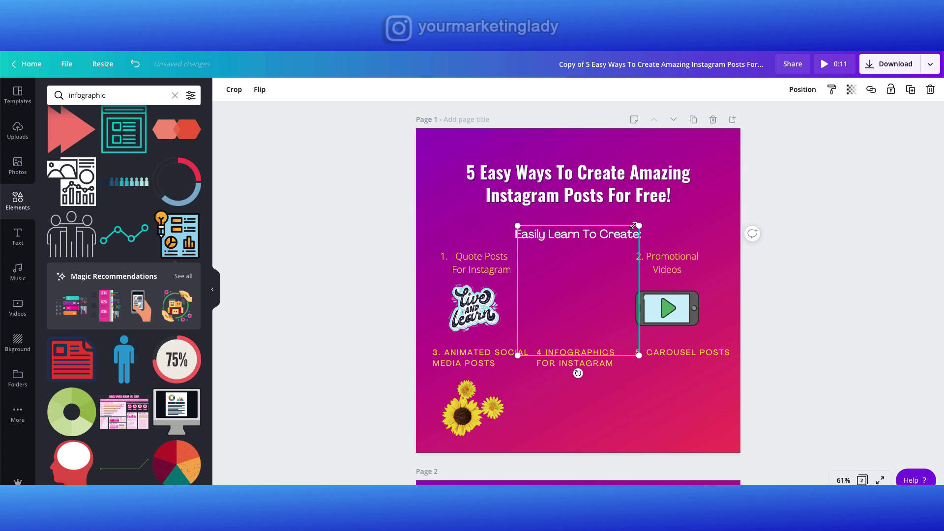
{"action": "left_click_drag", "start_coordinate": [638, 226], "coordinate": [583, 404]}
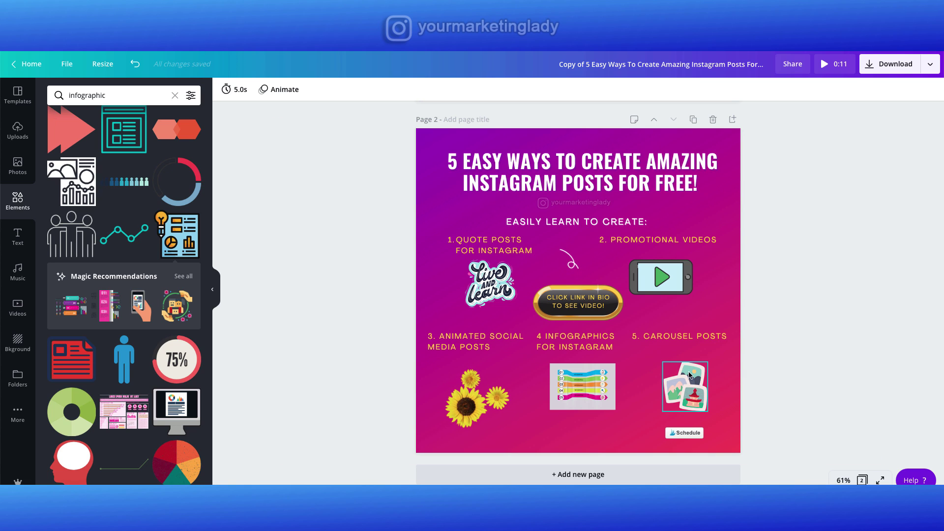
Search the elements for "photos" and place the free graphic of three overlapping pictures beneath item 5 on page 1.
{"action": "scroll", "coordinate": [135, 253], "scroll_direction": "up", "scroll_amount": 5}
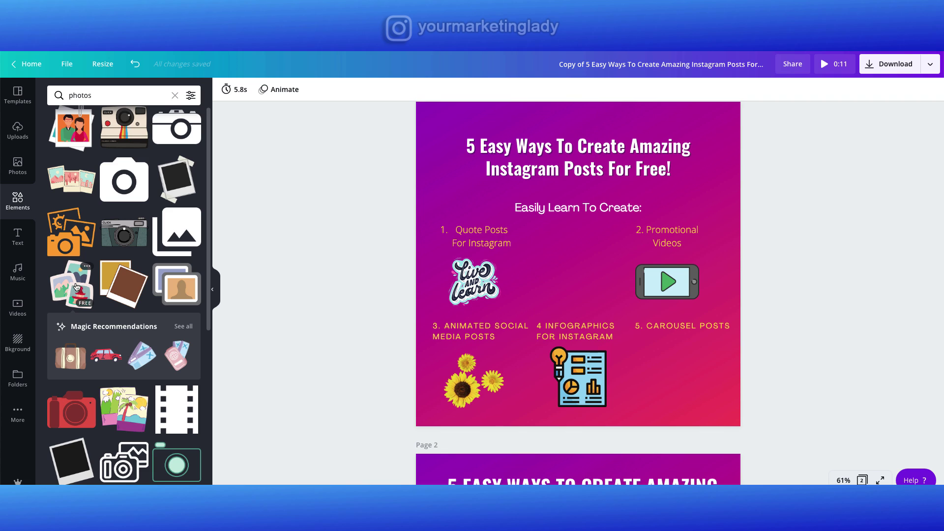
{"action": "left_click", "coordinate": [75, 284]}
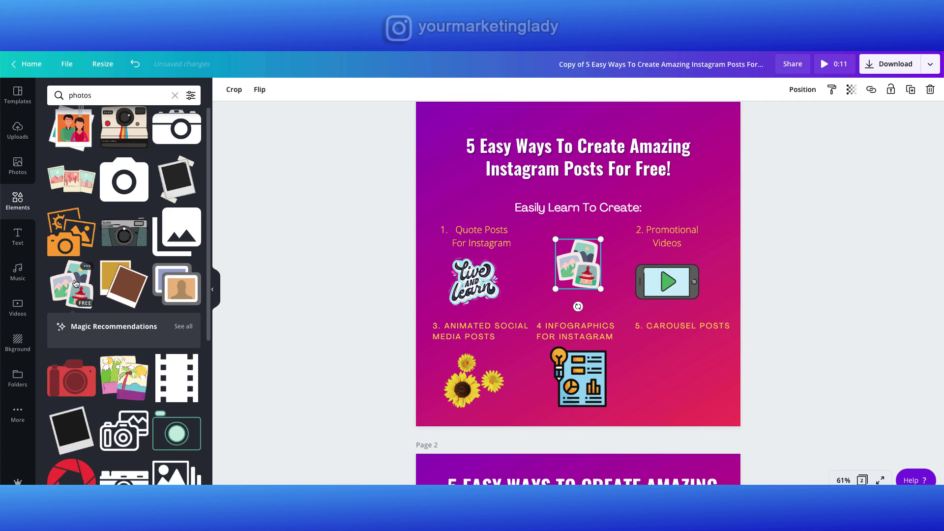
{"action": "left_click_drag", "start_coordinate": [585, 257], "coordinate": [703, 366]}
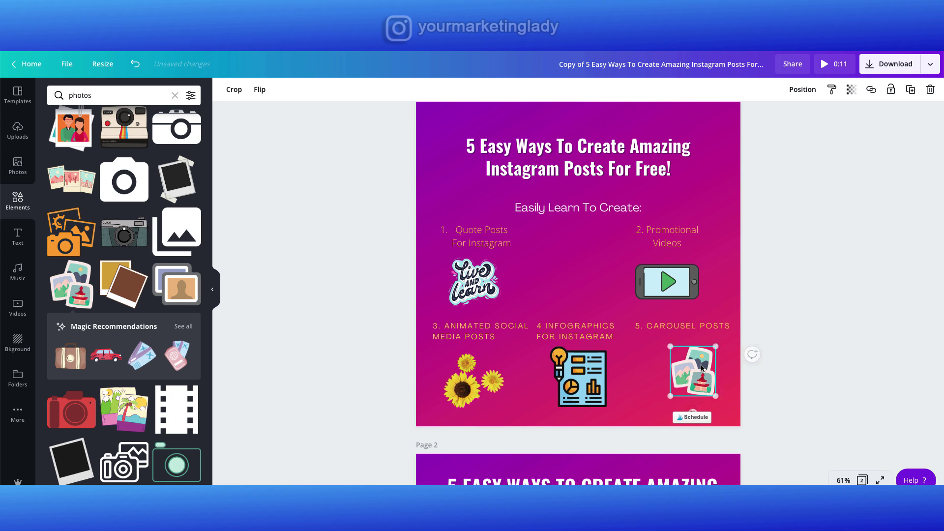
{"action": "left_click", "coordinate": [752, 352]}
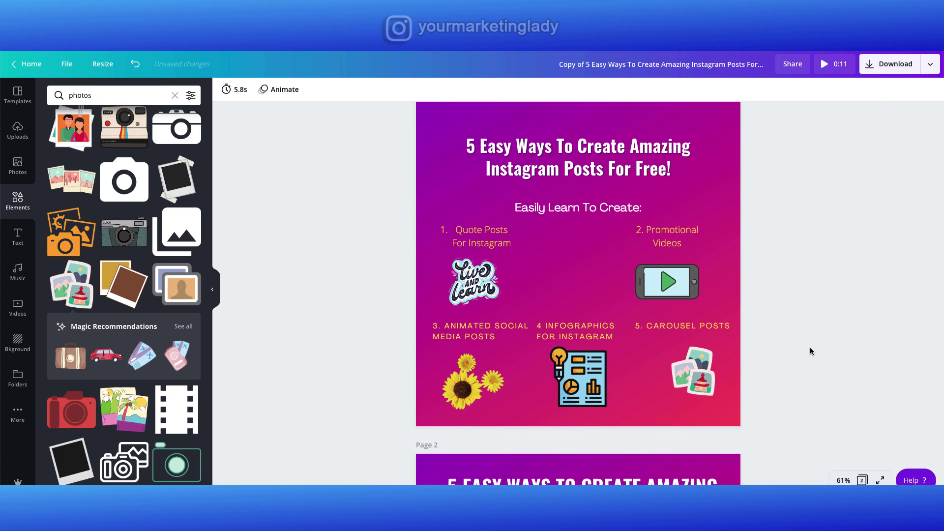
Enlarge page 1's title to font size 53.3, centred slightly higher, and move the "Easily Learn To Create:" line up closer beneath it.
{"action": "scroll", "coordinate": [810, 339], "scroll_direction": "up", "scroll_amount": 1}
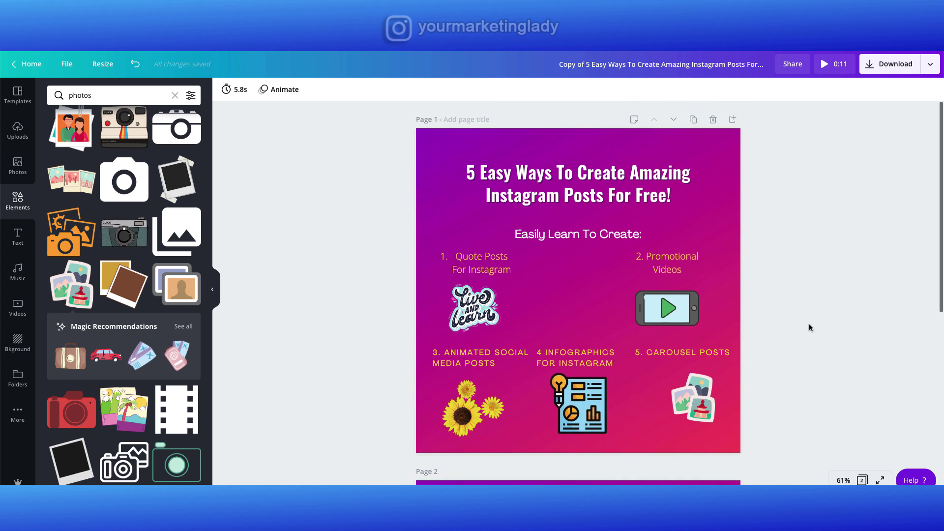
{"action": "left_click", "coordinate": [483, 172]}
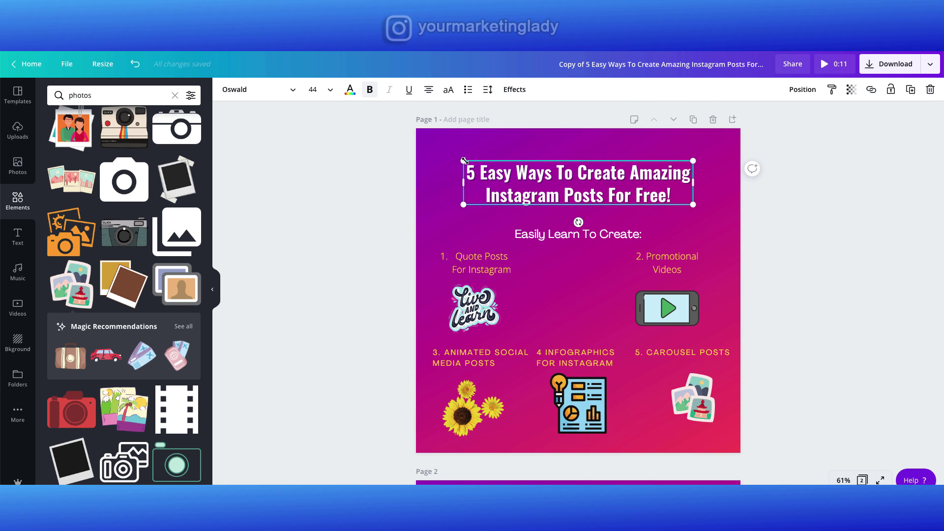
{"action": "left_click_drag", "start_coordinate": [448, 148], "coordinate": [437, 155]}
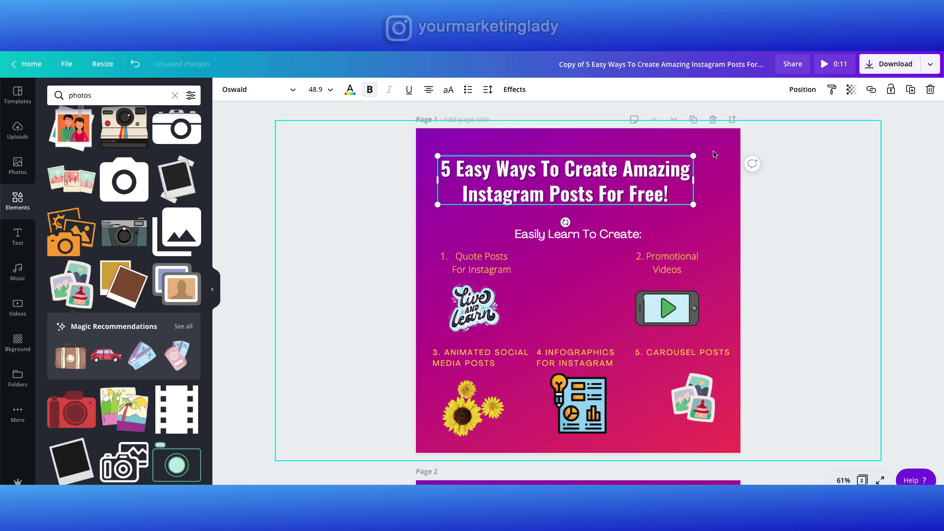
{"action": "left_click_drag", "start_coordinate": [690, 157], "coordinate": [716, 152]}
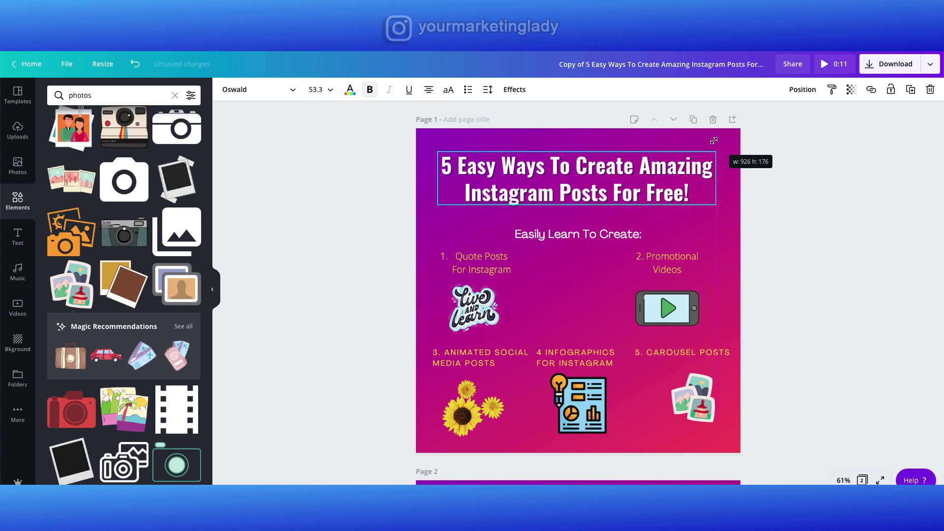
{"action": "left_click_drag", "start_coordinate": [602, 172], "coordinate": [604, 170]}
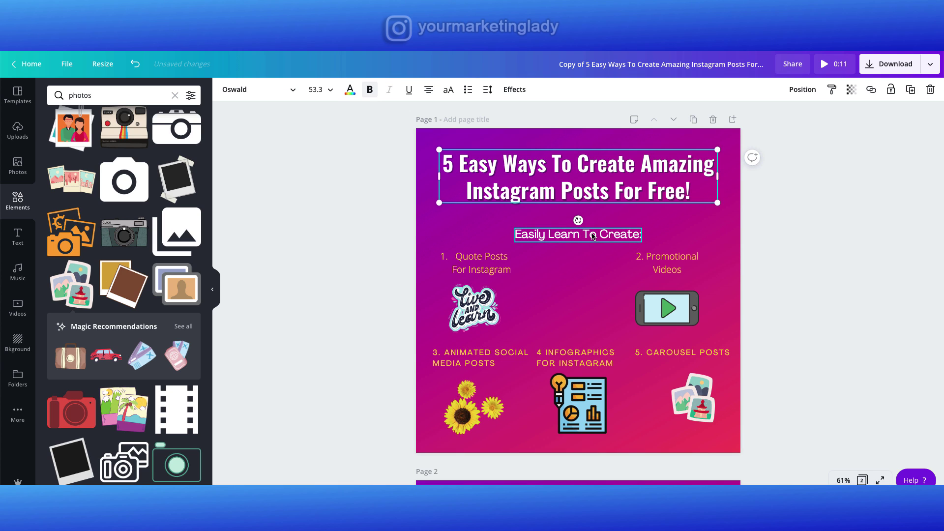
{"action": "left_click_drag", "start_coordinate": [593, 235], "coordinate": [593, 219]}
{"action": "left_click", "coordinate": [800, 247]}
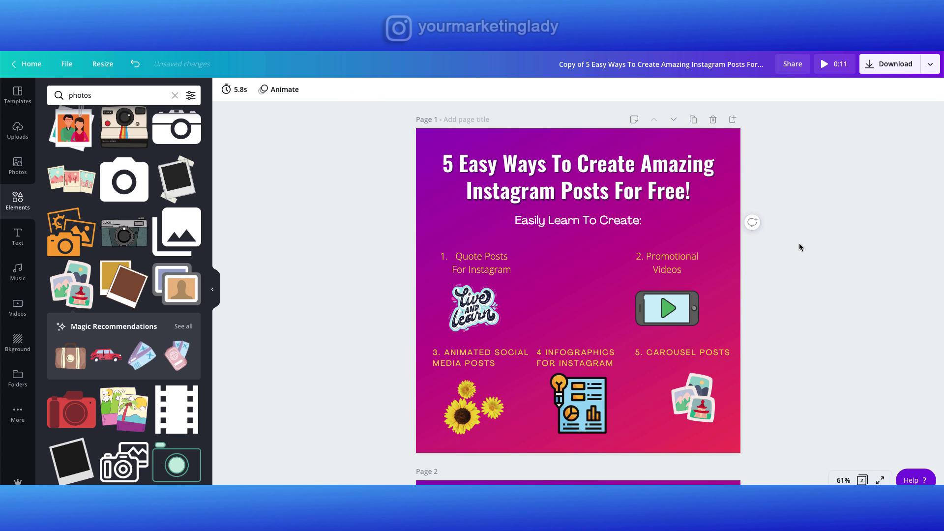
Add the grey @-handle image from the Logos folder to page 1 and centre it, reduced in size, beneath "Easily Learn To Create:".
{"action": "scroll", "coordinate": [801, 261], "scroll_direction": "down", "scroll_amount": 5}
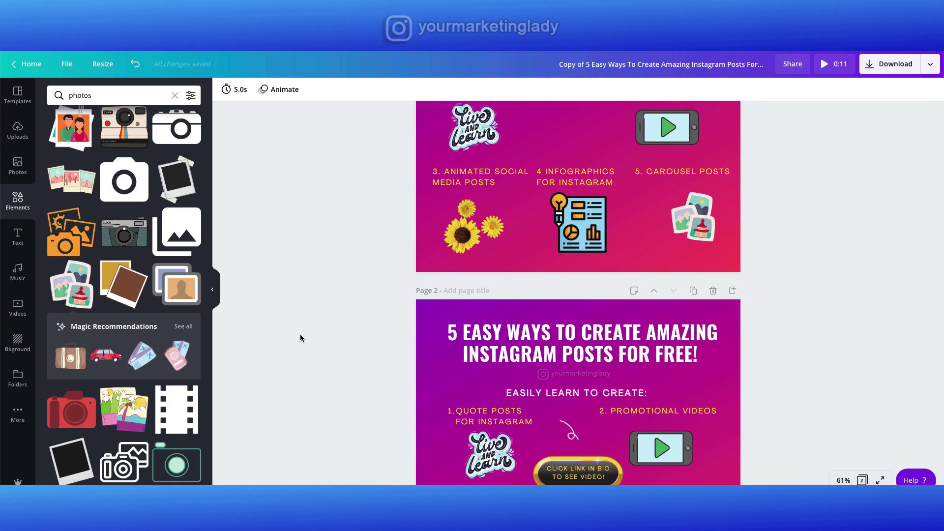
{"action": "left_click", "coordinate": [21, 383]}
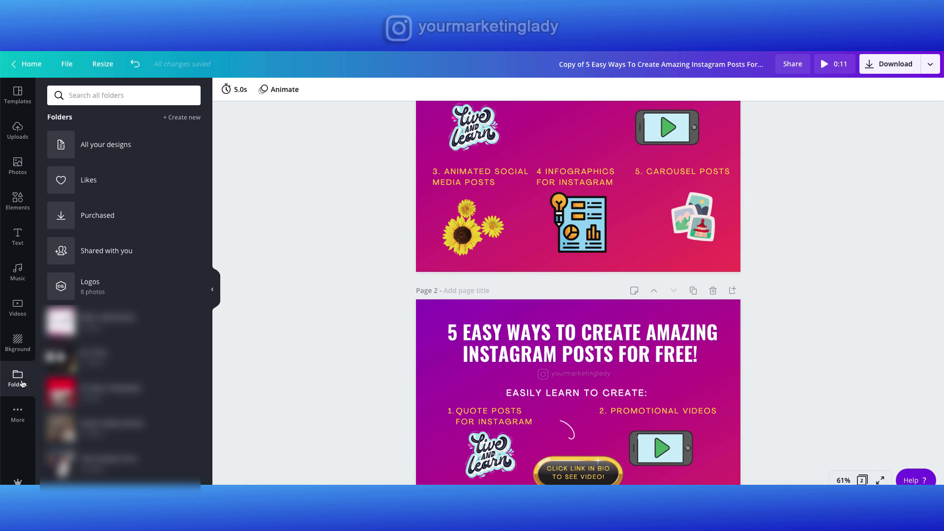
{"action": "left_click", "coordinate": [102, 291]}
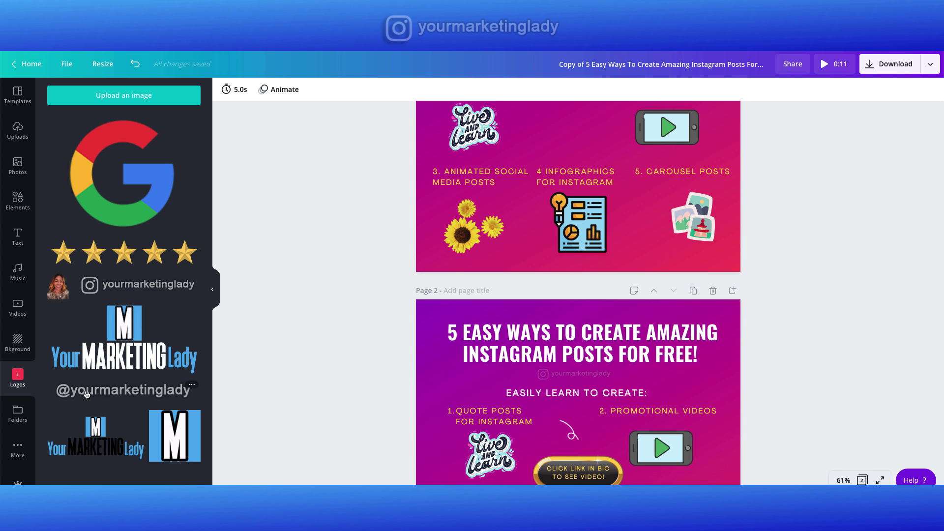
{"action": "scroll", "coordinate": [302, 320], "scroll_direction": "up", "scroll_amount": 4}
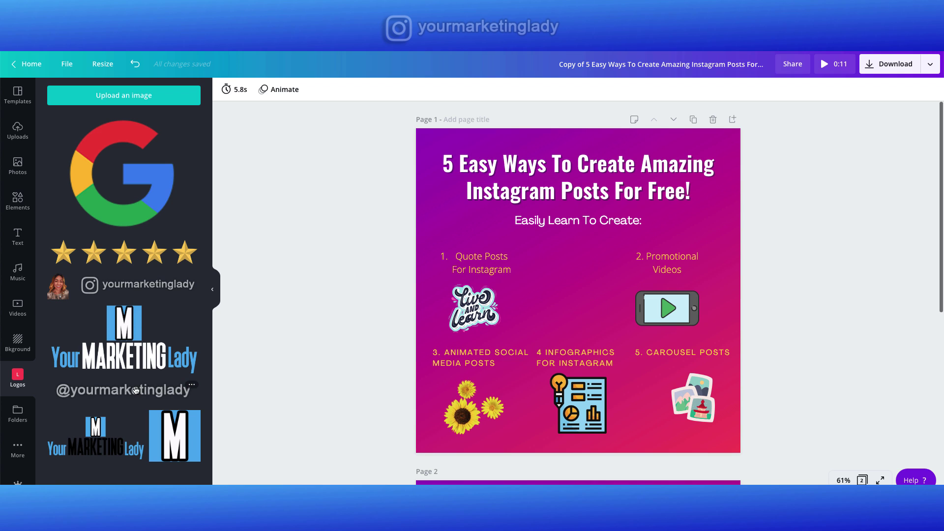
{"action": "left_click", "coordinate": [136, 390]}
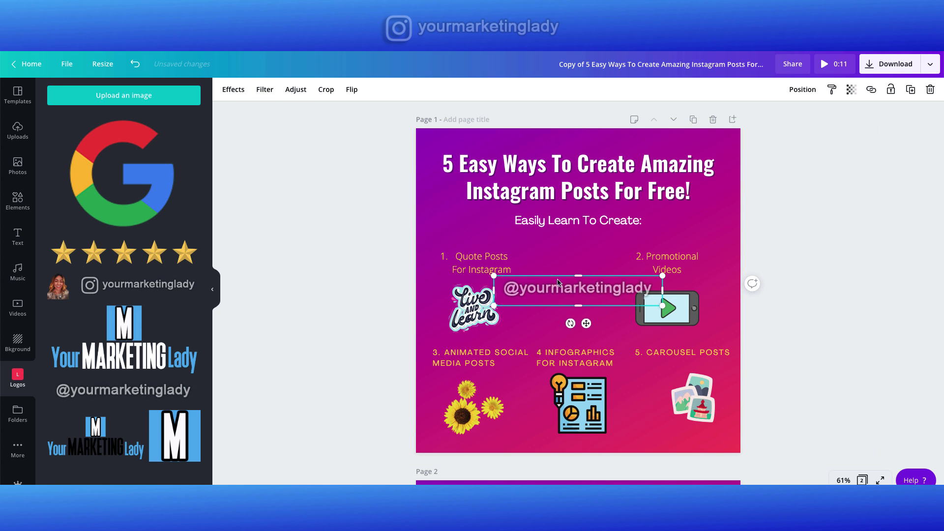
{"action": "left_click_drag", "start_coordinate": [615, 292], "coordinate": [583, 239]}
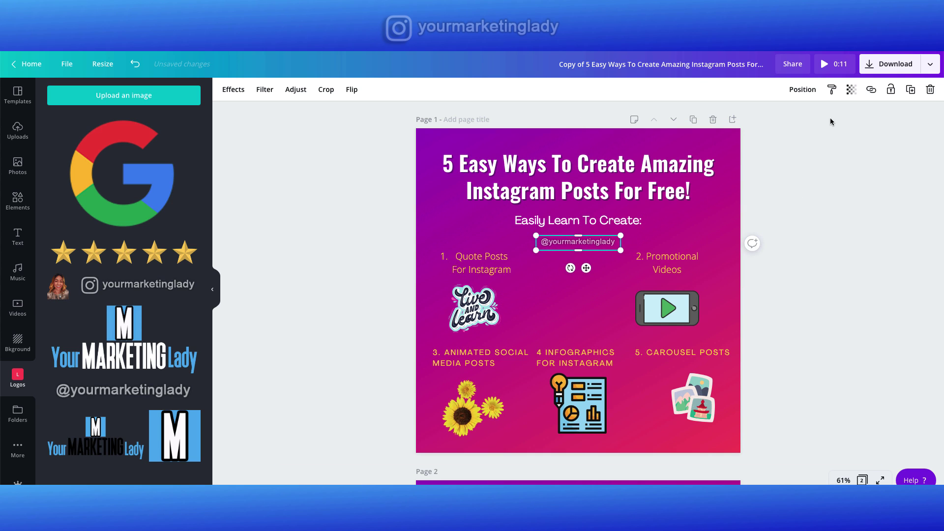
Set the transparency of the handle logo on page 1 to 32.
{"action": "left_click", "coordinate": [853, 95]}
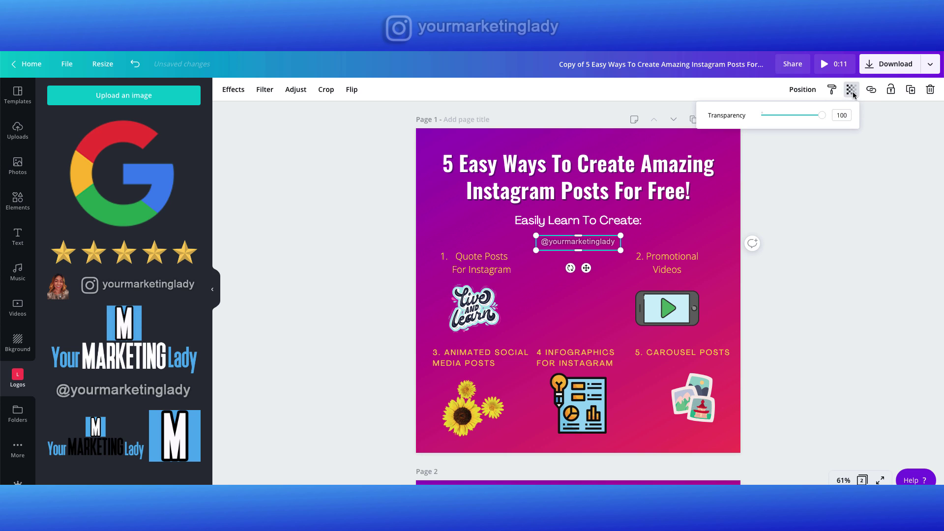
{"action": "left_click_drag", "start_coordinate": [807, 118], "coordinate": [788, 121]}
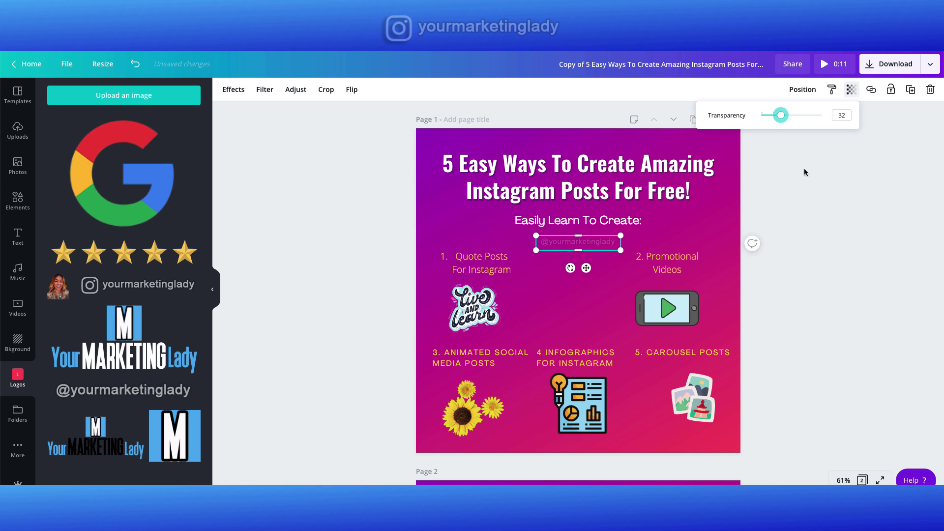
{"action": "left_click", "coordinate": [814, 207]}
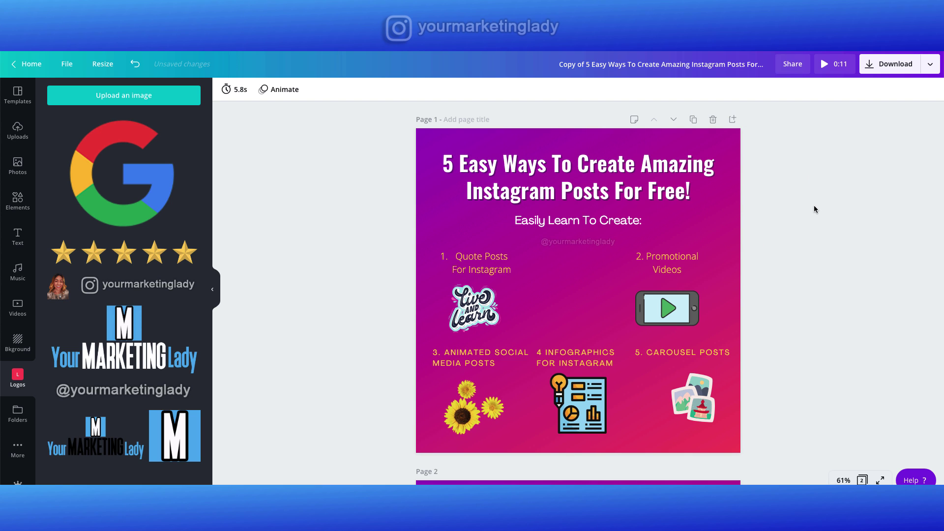
Search the elements for "buttons" and add the black button with the gold rim to the middle of page 1.
{"action": "scroll", "coordinate": [814, 209], "scroll_direction": "down", "scroll_amount": 5}
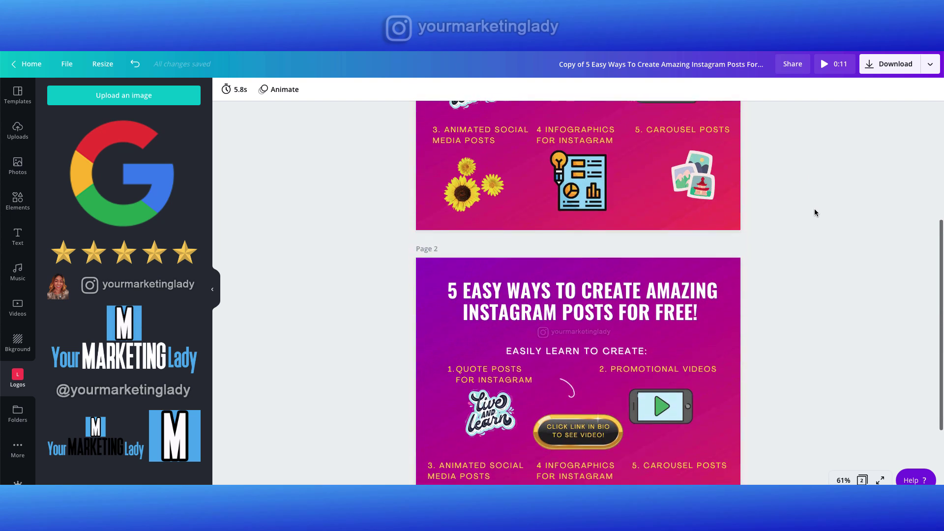
{"action": "scroll", "coordinate": [814, 212], "scroll_direction": "down", "scroll_amount": 2}
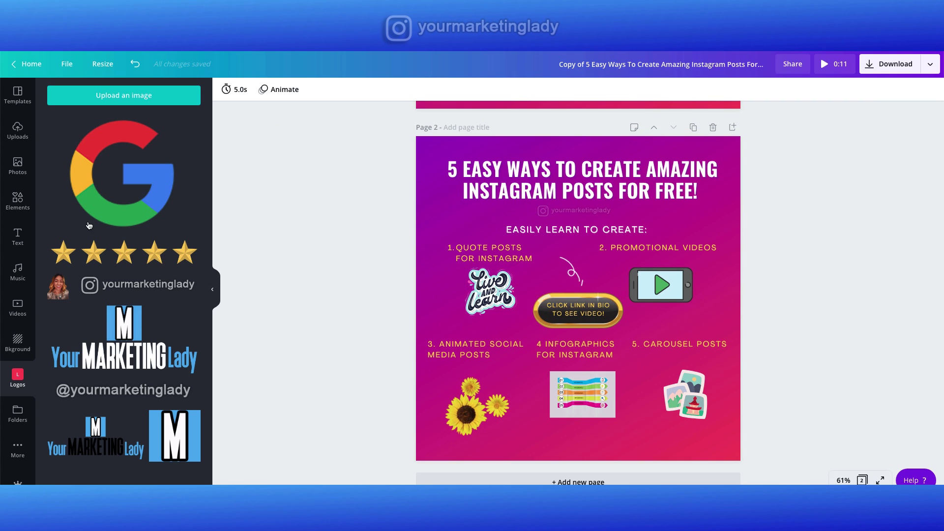
{"action": "left_click", "coordinate": [13, 211]}
{"action": "left_click", "coordinate": [84, 95]}
{"action": "type", "text": "buttons"}
{"action": "key", "text": "Return"}
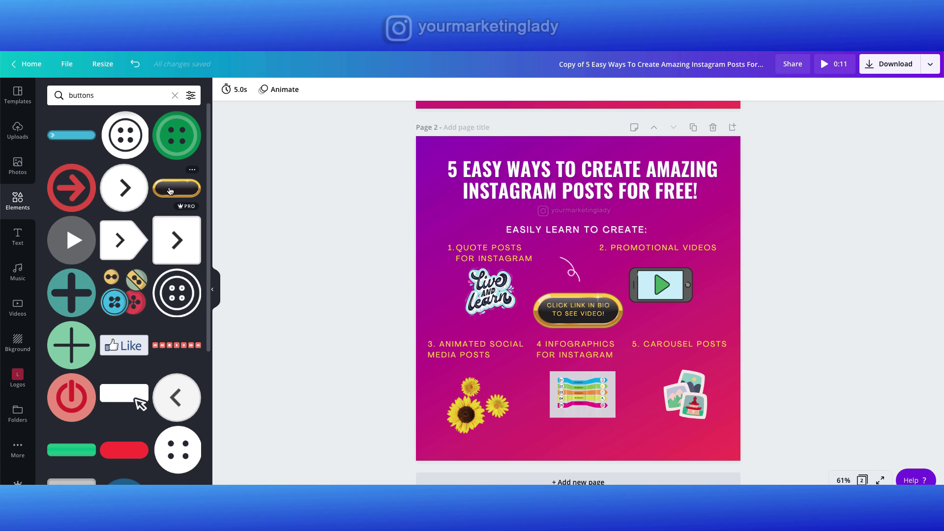
{"action": "scroll", "coordinate": [354, 203], "scroll_direction": "up", "scroll_amount": 7}
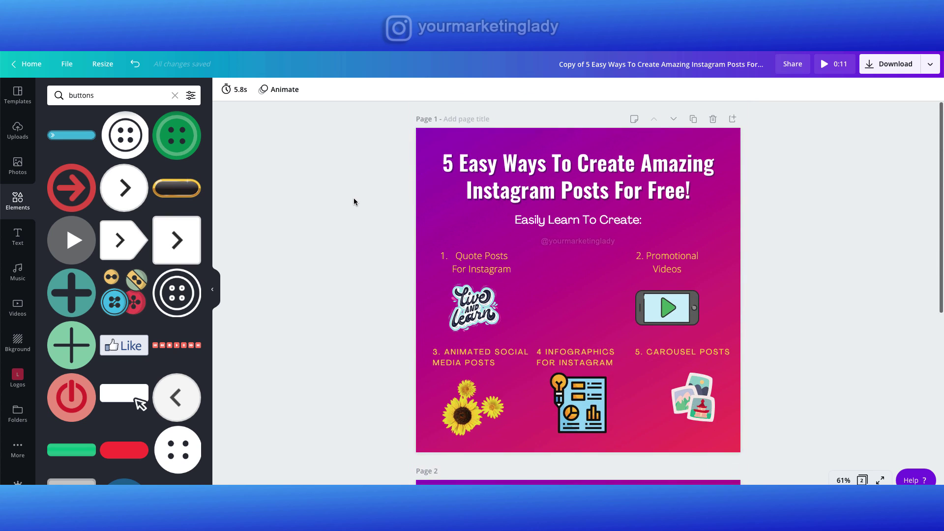
{"action": "left_click", "coordinate": [180, 203]}
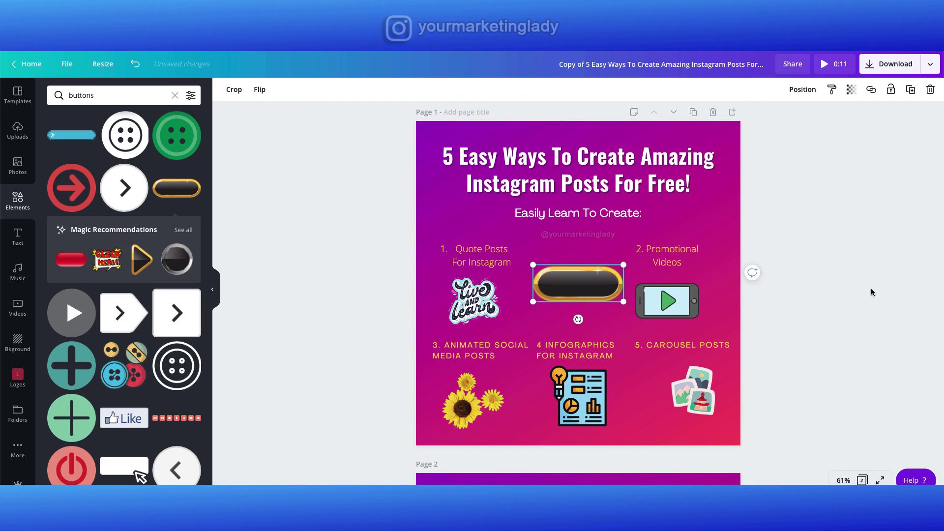
{"action": "left_click", "coordinate": [830, 283]}
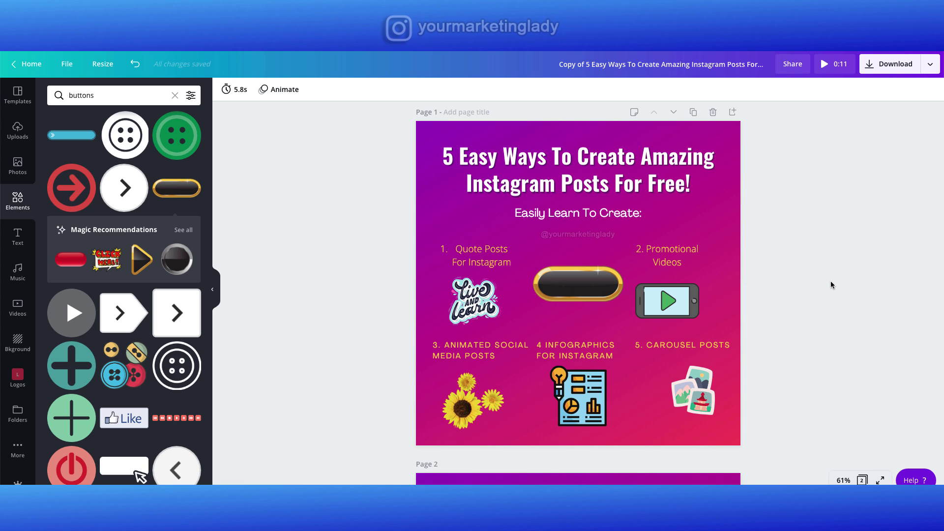
Copy the "CLICK LINK IN BIO TO SEE VIDEO!" text from page 2 onto page 1 and centre it on the black-and-gold button.
{"action": "scroll", "coordinate": [831, 285], "scroll_direction": "down", "scroll_amount": 1}
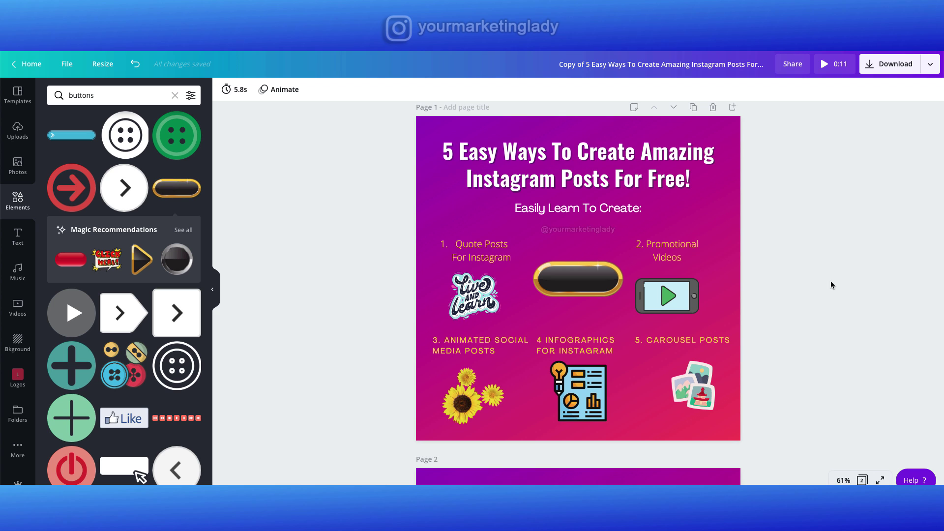
{"action": "scroll", "coordinate": [831, 284], "scroll_direction": "down", "scroll_amount": 2}
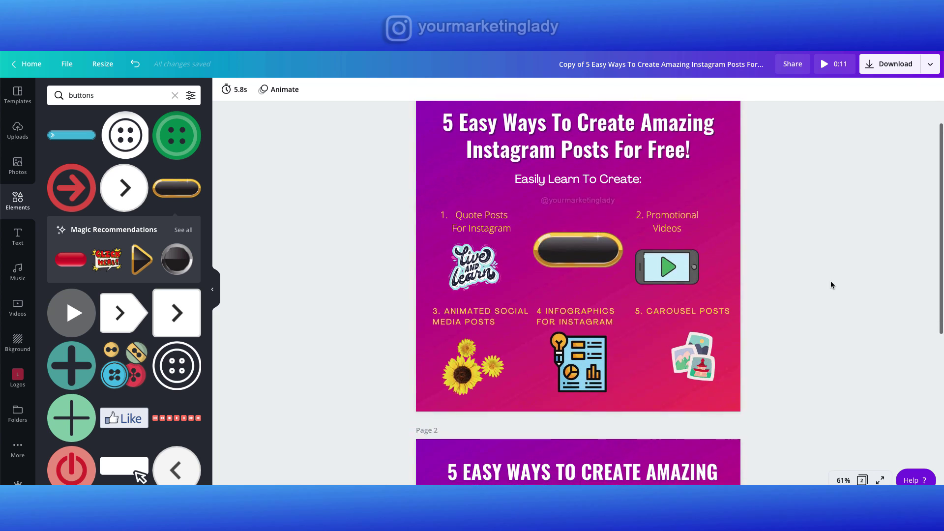
{"action": "scroll", "coordinate": [830, 281], "scroll_direction": "down", "scroll_amount": 6}
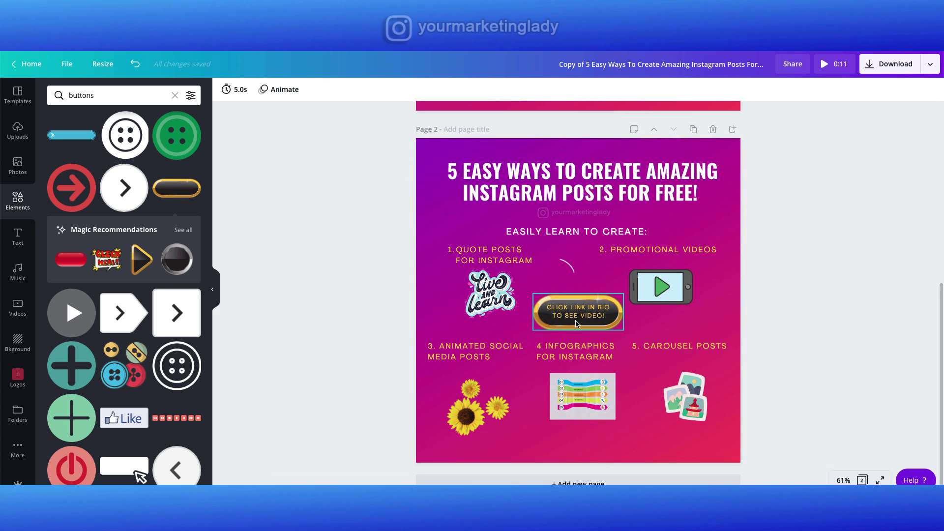
{"action": "left_click", "coordinate": [574, 318]}
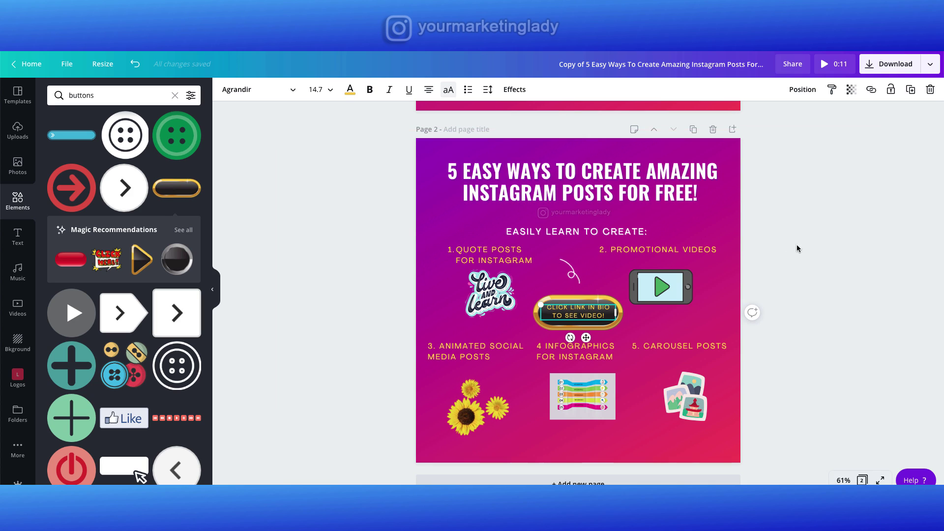
{"action": "scroll", "coordinate": [761, 181], "scroll_direction": "up", "scroll_amount": 7}
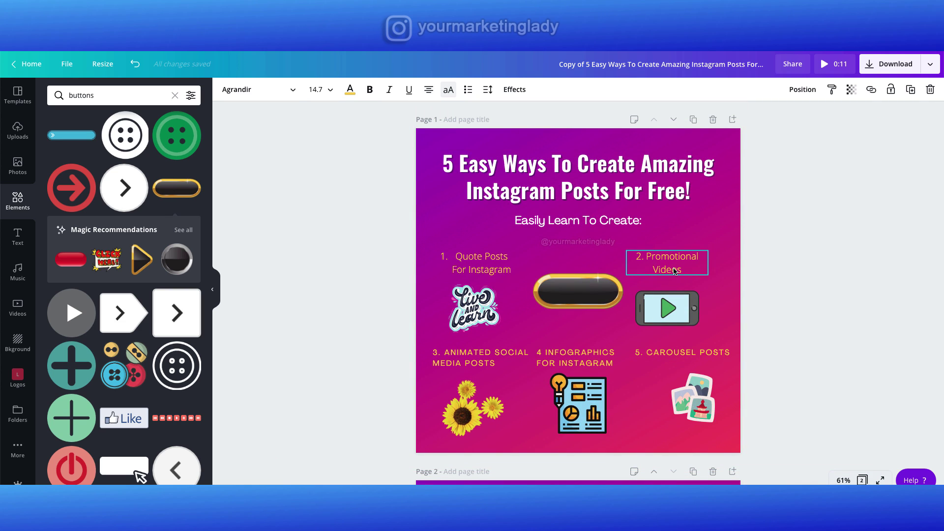
{"action": "type", "text": "CLICK LINK IN BIO TO SEE VIDEO!"}
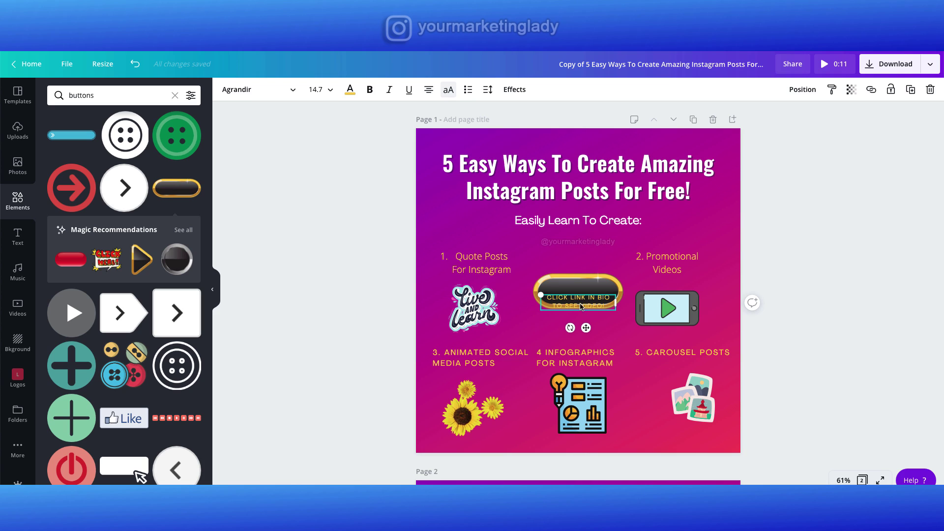
{"action": "left_click_drag", "start_coordinate": [581, 306], "coordinate": [581, 295]}
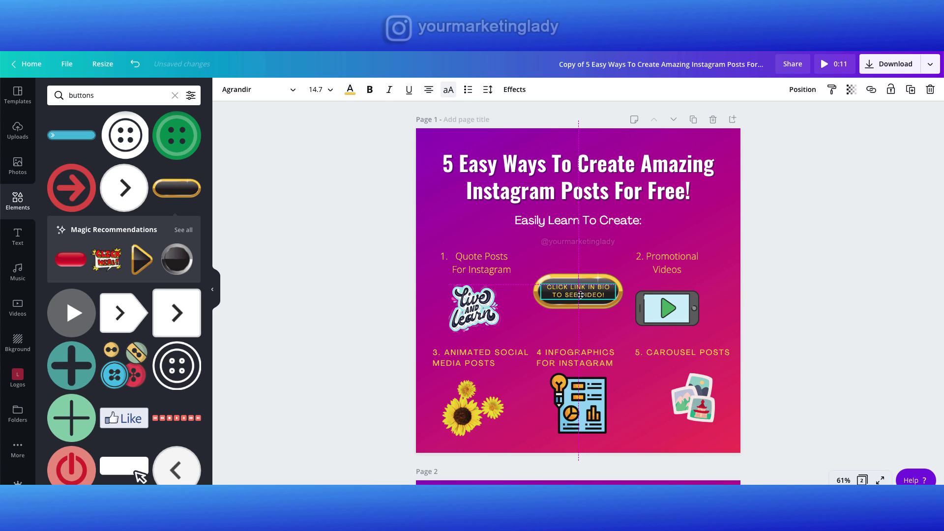
{"action": "left_click", "coordinate": [791, 256]}
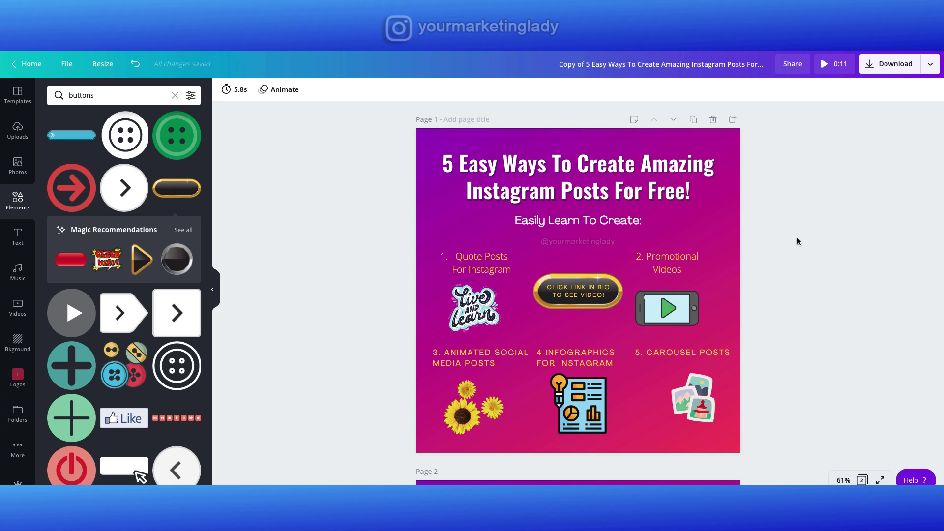
Switch to the untitled Animated Social Media Graphic design, apply the "Happy Birthday!" template with the circular photo, and copy its white looped arrow.
{"action": "scroll", "coordinate": [801, 323], "scroll_direction": "down", "scroll_amount": 3}
{"action": "scroll", "coordinate": [802, 326], "scroll_direction": "down", "scroll_amount": 2}
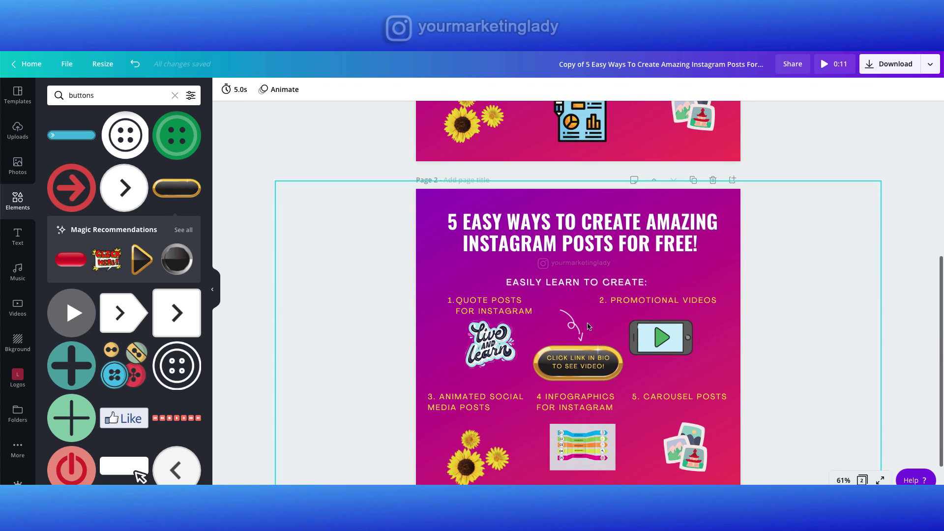
{"action": "left_click", "coordinate": [573, 327]}
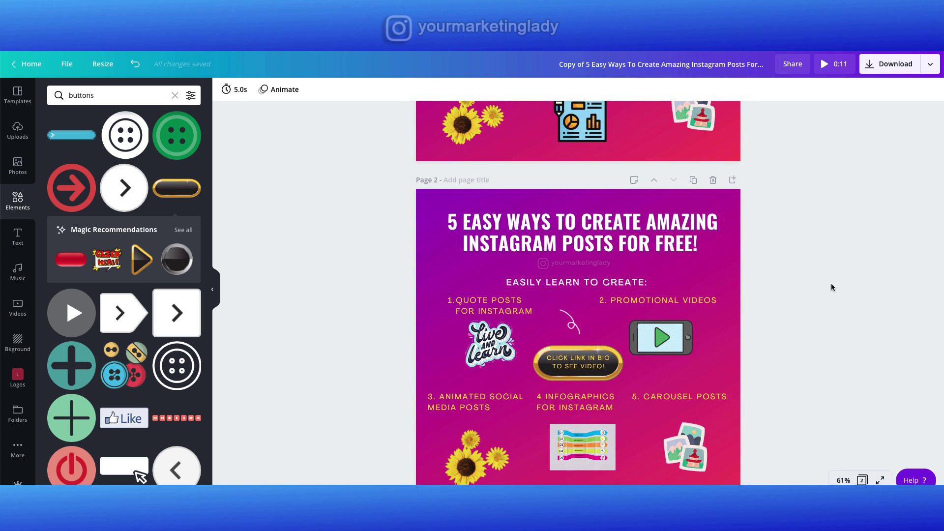
{"action": "scroll", "coordinate": [818, 275], "scroll_direction": "up", "scroll_amount": 5}
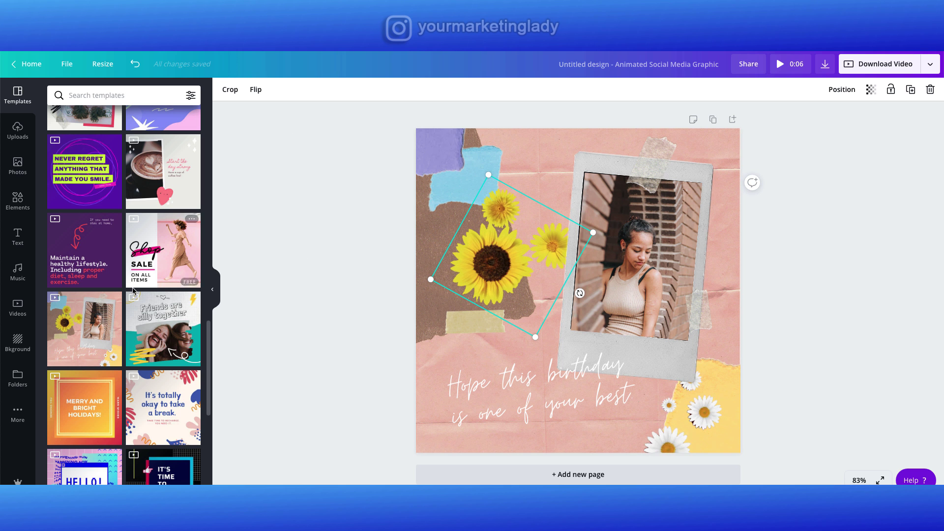
{"action": "scroll", "coordinate": [133, 290], "scroll_direction": "down", "scroll_amount": 1}
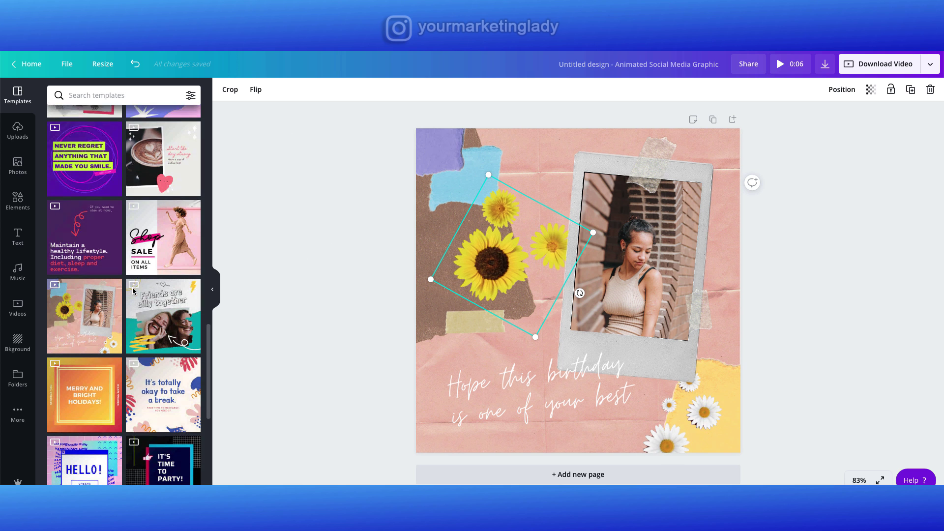
{"action": "scroll", "coordinate": [133, 290], "scroll_direction": "down", "scroll_amount": 1}
{"action": "scroll", "coordinate": [133, 291], "scroll_direction": "down", "scroll_amount": 7}
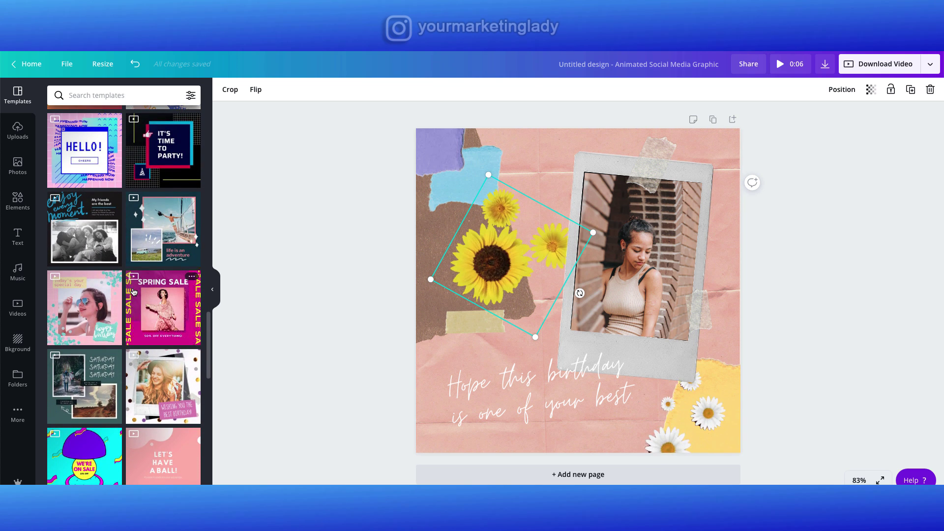
{"action": "scroll", "coordinate": [133, 291], "scroll_direction": "down", "scroll_amount": 8}
{"action": "scroll", "coordinate": [132, 291], "scroll_direction": "up", "scroll_amount": 15}
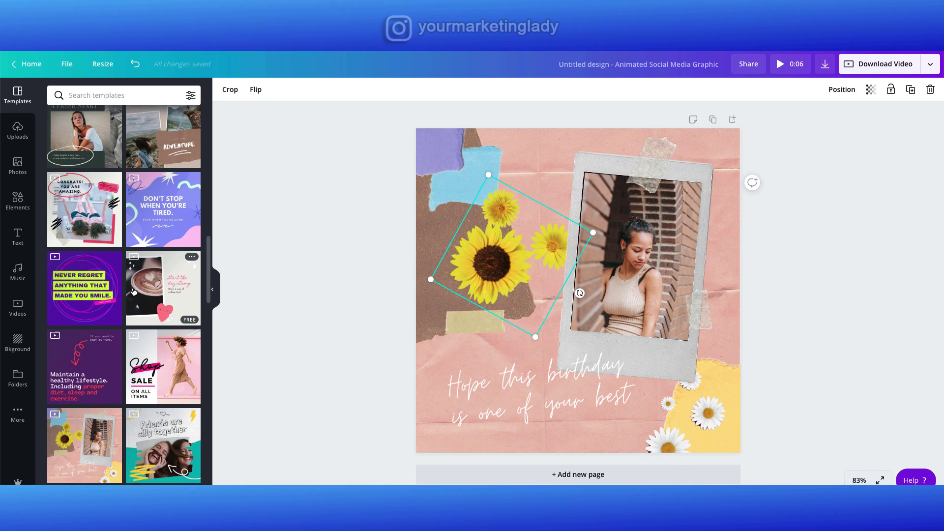
{"action": "left_click", "coordinate": [140, 261]}
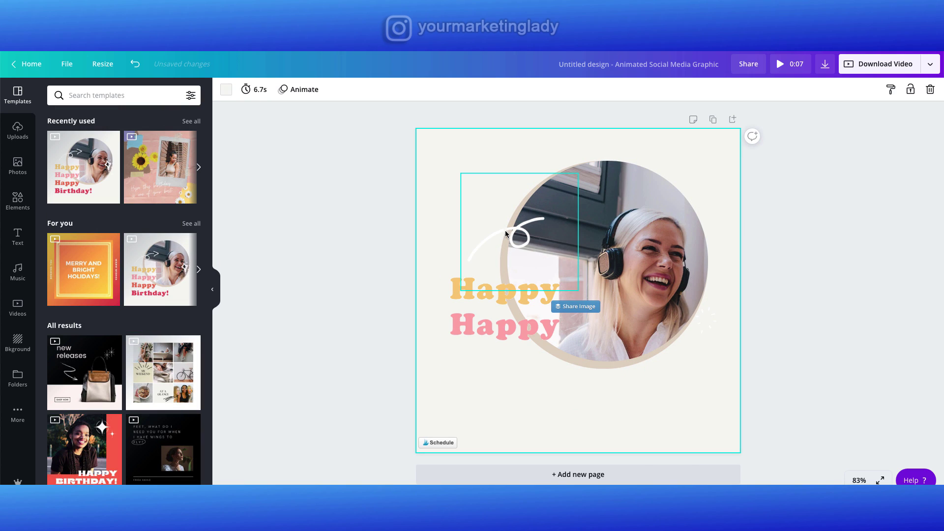
{"action": "left_click", "coordinate": [492, 239]}
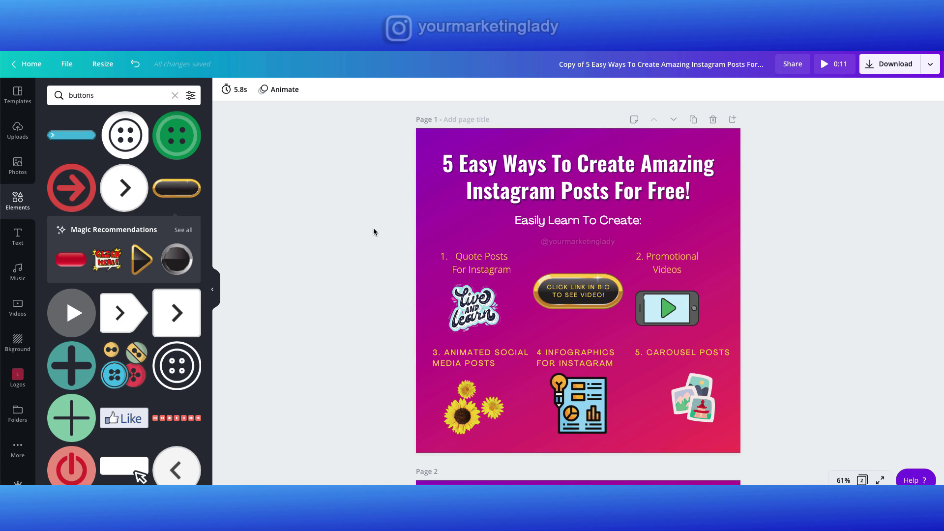
Paste the looped arrow onto page 1 of the 5 Easy Ways post, shrink and rotate it, and place it just above the button's left half.
{"action": "key", "text": "ctrl+v"}
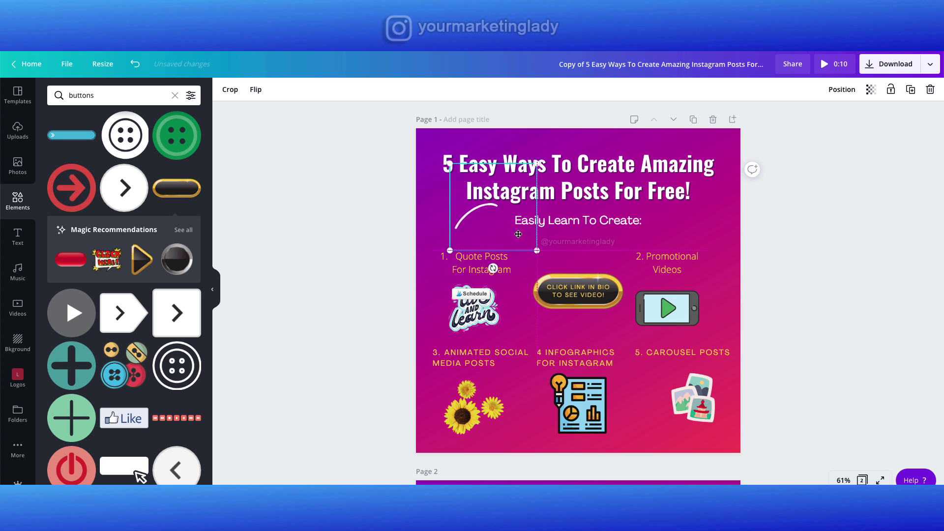
{"action": "left_click_drag", "start_coordinate": [518, 234], "coordinate": [580, 275]}
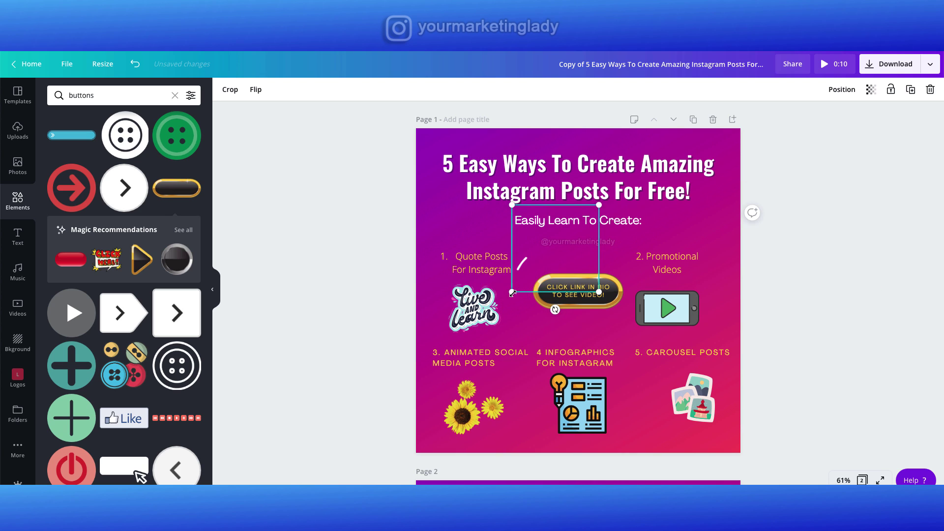
{"action": "left_click_drag", "start_coordinate": [512, 293], "coordinate": [510, 254]}
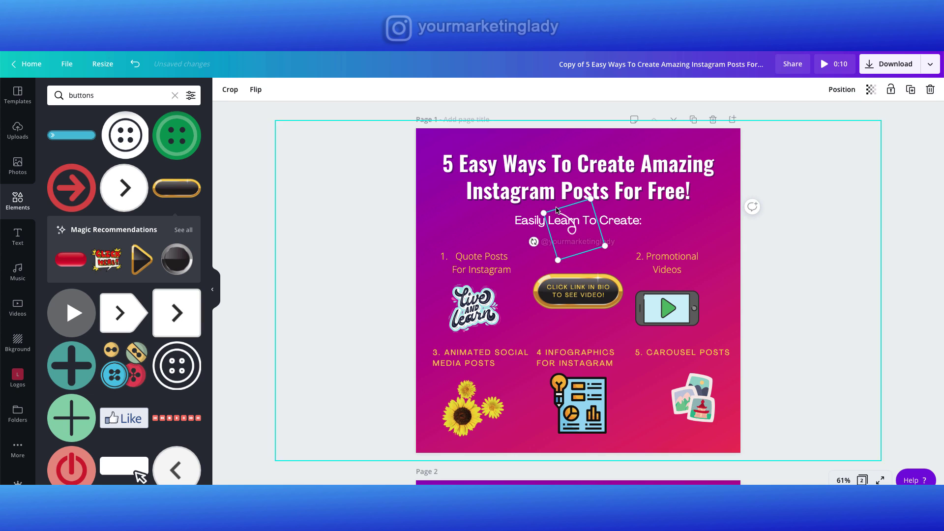
{"action": "left_click_drag", "start_coordinate": [558, 215], "coordinate": [530, 248]}
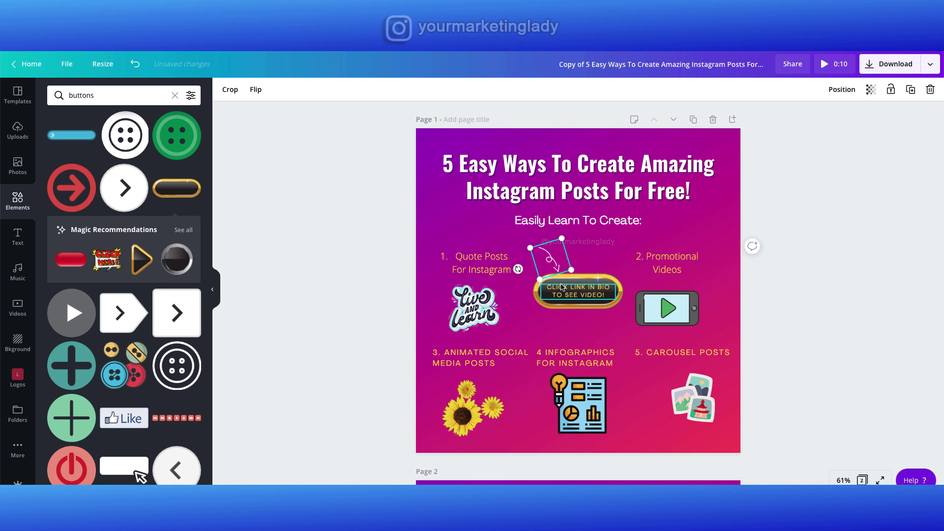
{"action": "left_click", "coordinate": [805, 217]}
Rotate the looped arrow above page 1's button slightly counterclockwise.
{"action": "left_click", "coordinate": [557, 270]}
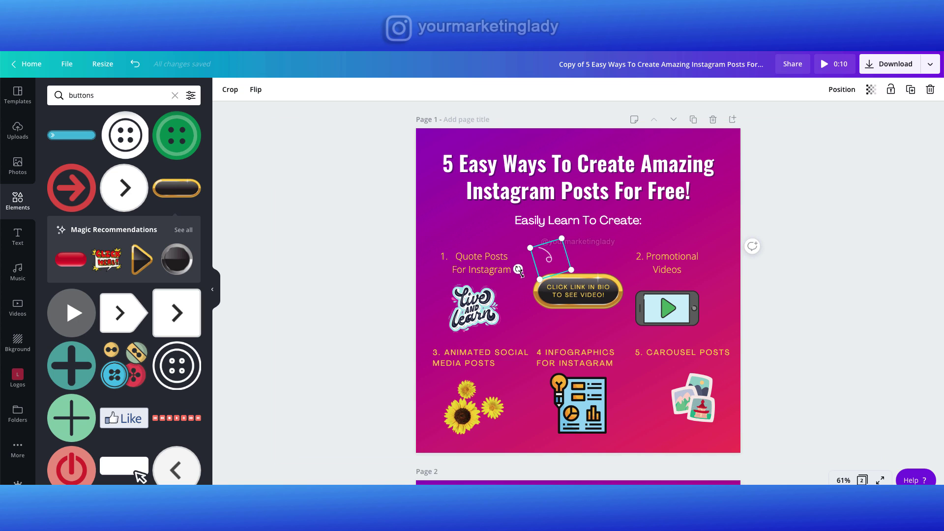
{"action": "left_click_drag", "start_coordinate": [518, 270], "coordinate": [525, 286]}
{"action": "left_click", "coordinate": [807, 227]}
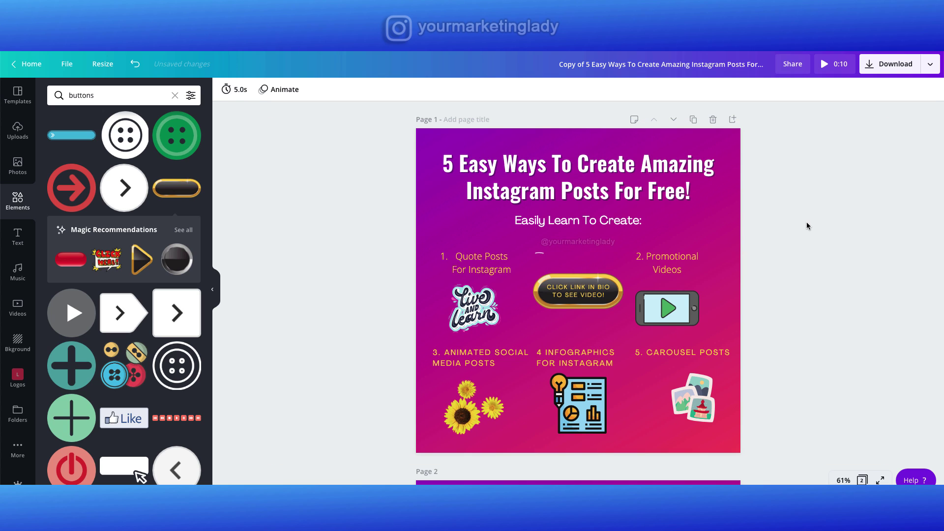